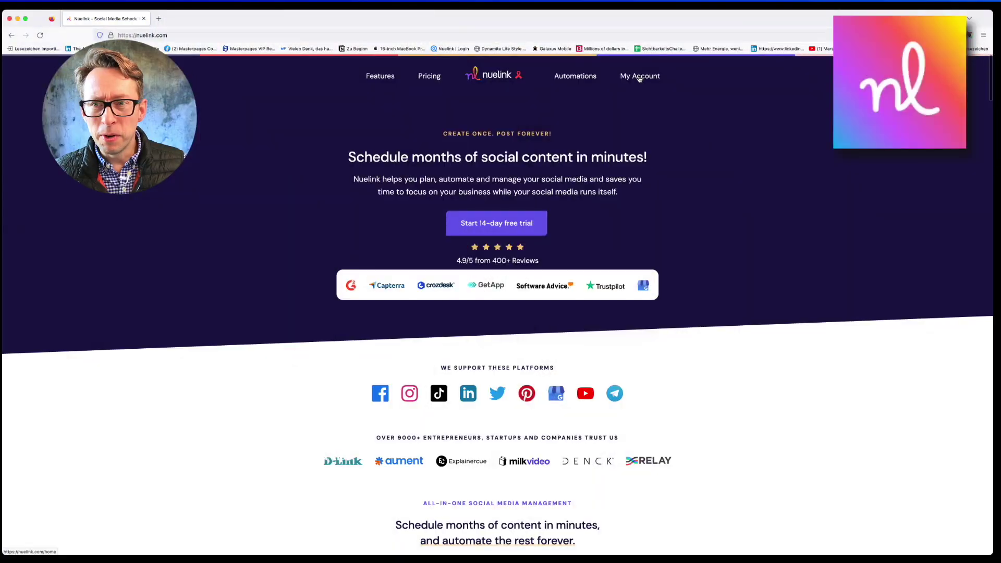
- Open the Queue page from the homepage via My Account
left_click(639, 77)
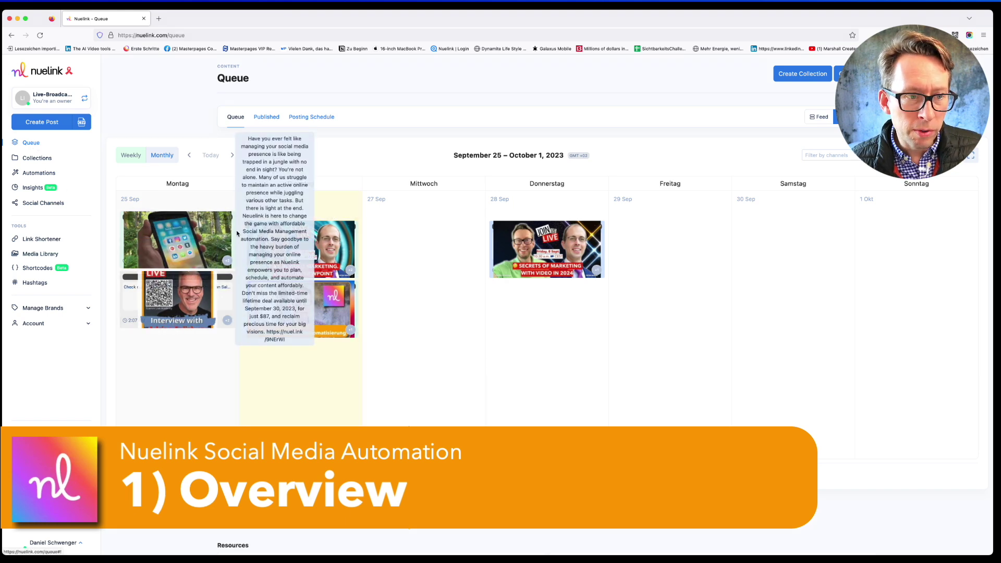
- Switch the Queue calendar to Monthly and browse September 2023's scheduled posts
left_click(156, 155)
scroll(324, 409, "down", 5)
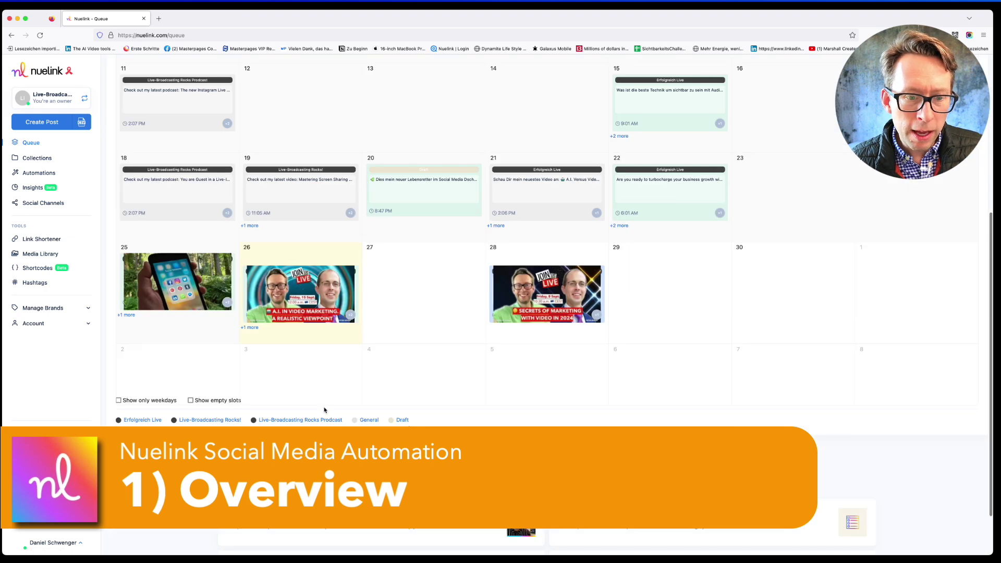
scroll(324, 410, "up", 2)
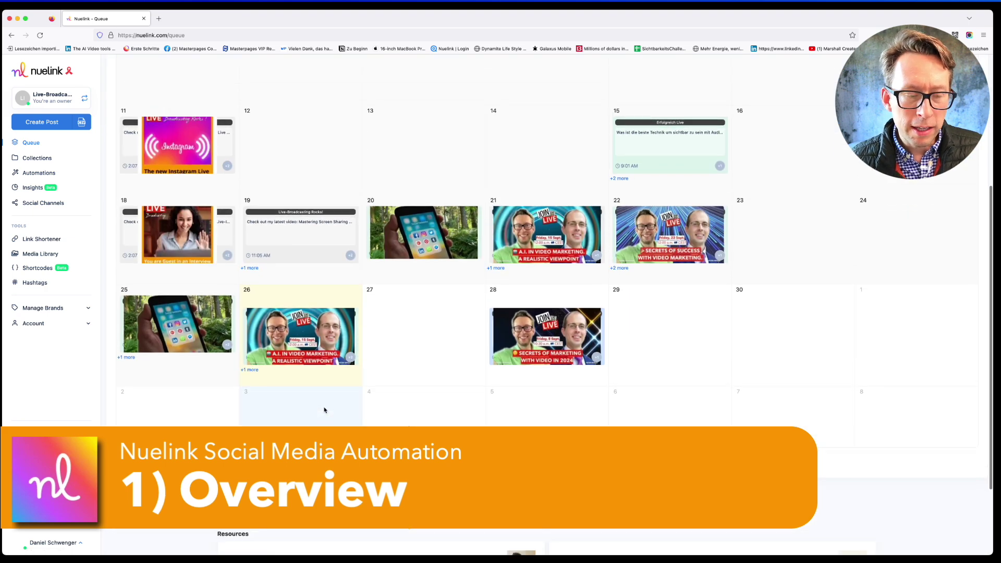
scroll(323, 410, "up", 2)
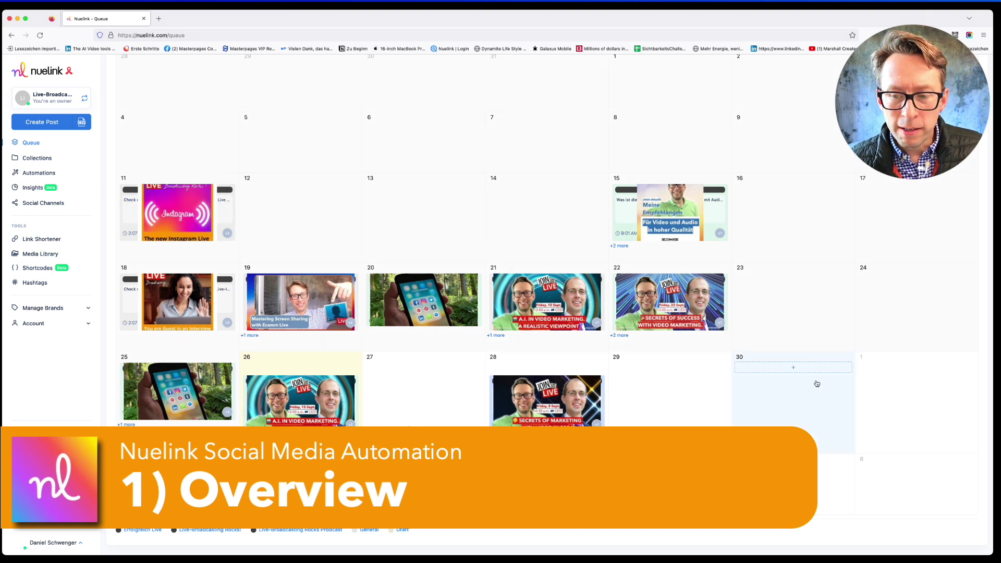
mouse_move(615, 309)
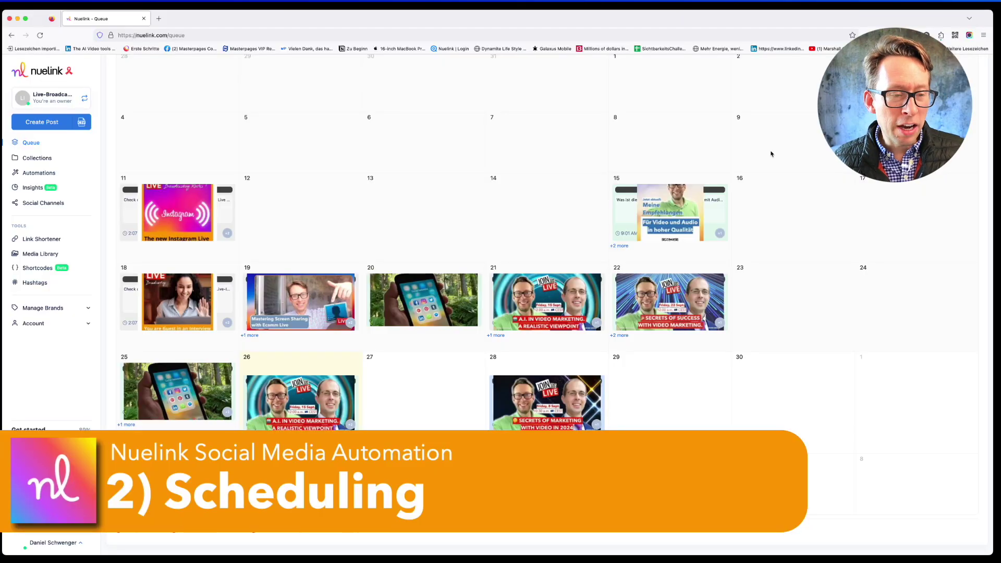
mouse_move(163, 221)
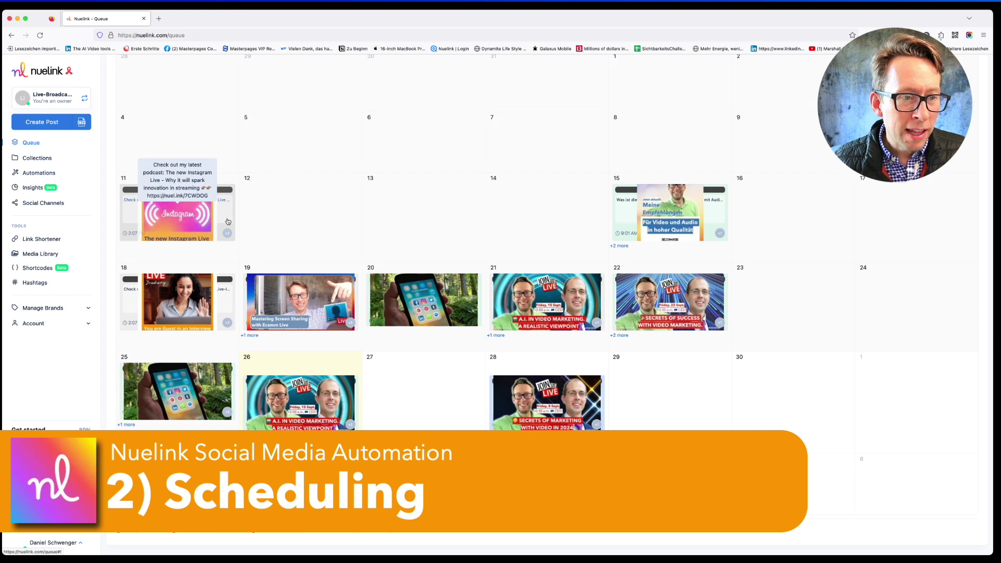
left_click(168, 222)
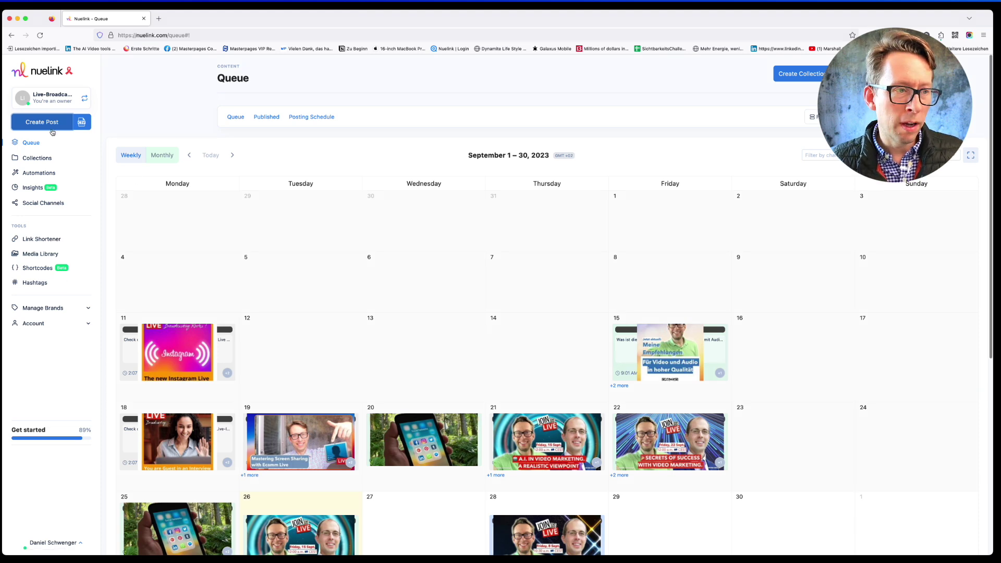
scroll(52, 132, "up", 5)
- Start composing a new post with Create Post
scroll(52, 132, "left", 2)
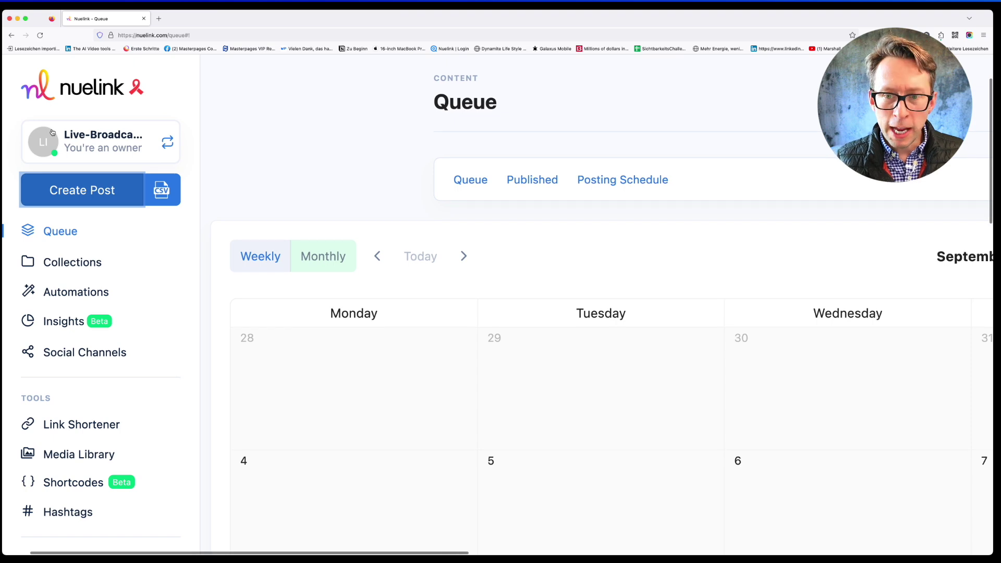
left_click(70, 186)
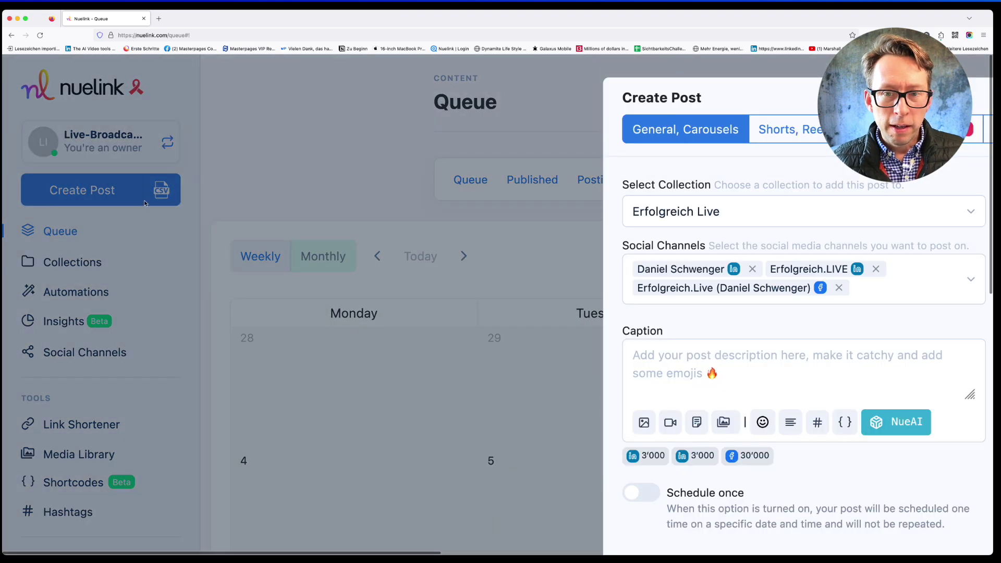
scroll(150, 202, "down", 5)
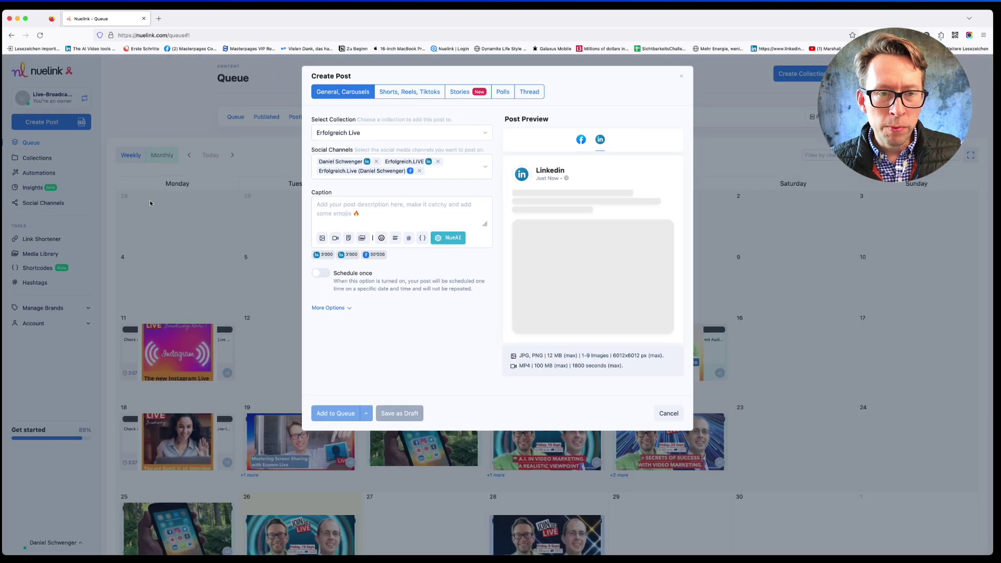
scroll(149, 201, "up", 5)
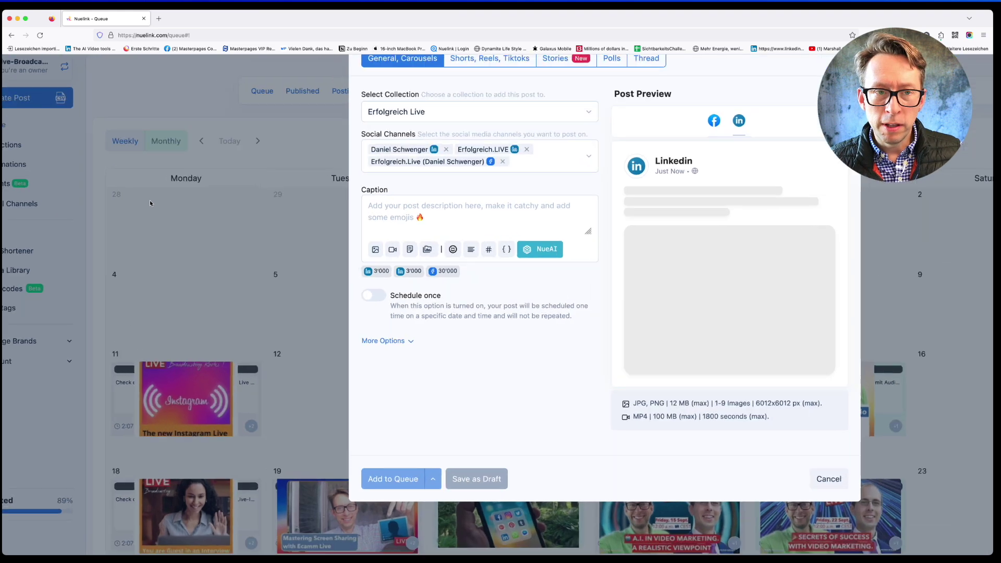
scroll(150, 203, "right", 5)
scroll(150, 202, "up", 2)
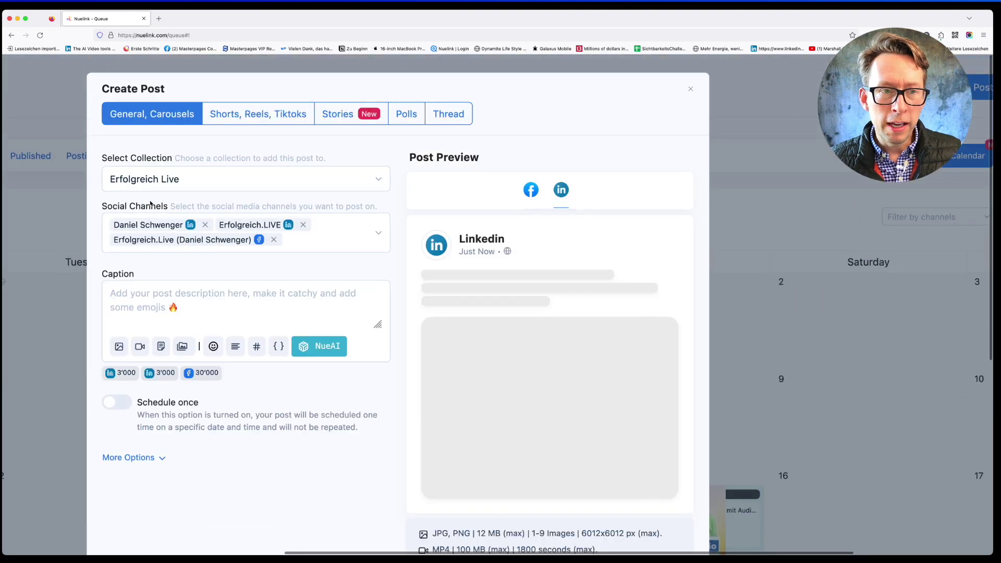
scroll(150, 204, "down", 5)
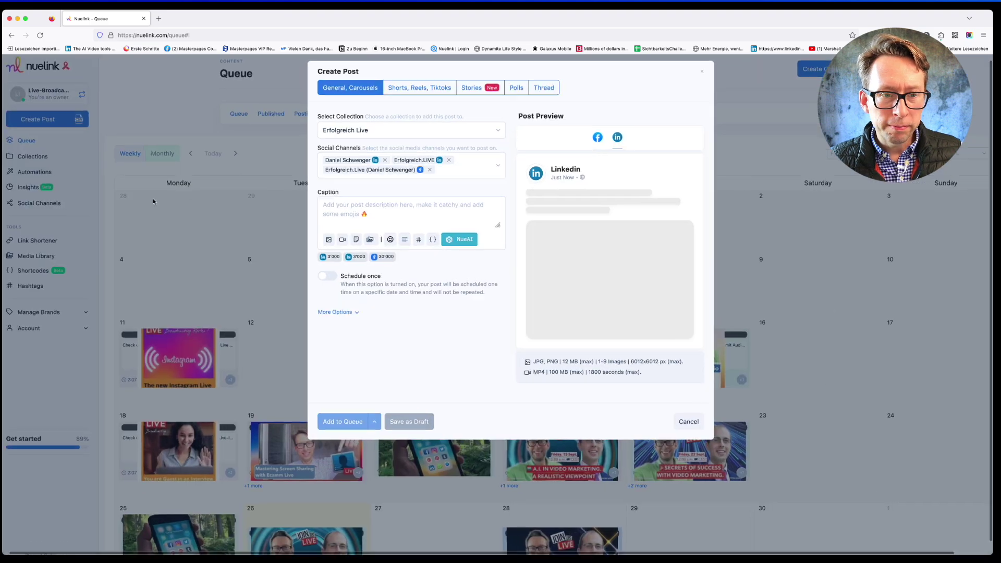
scroll(213, 162, "up", 2)
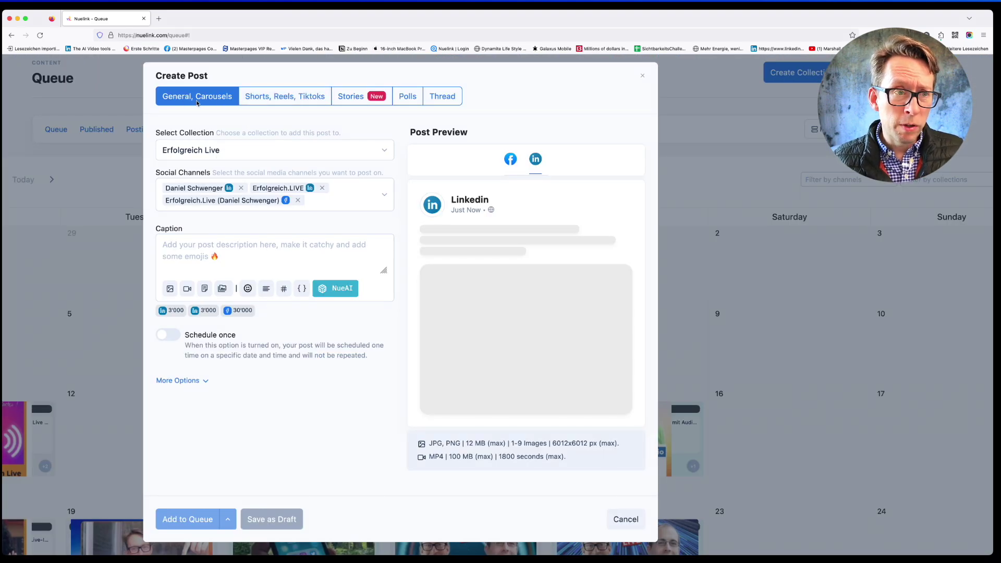
- Try the Shorts, Stories, Polls and Thread post types, then return to General, Carousels
left_click(269, 100)
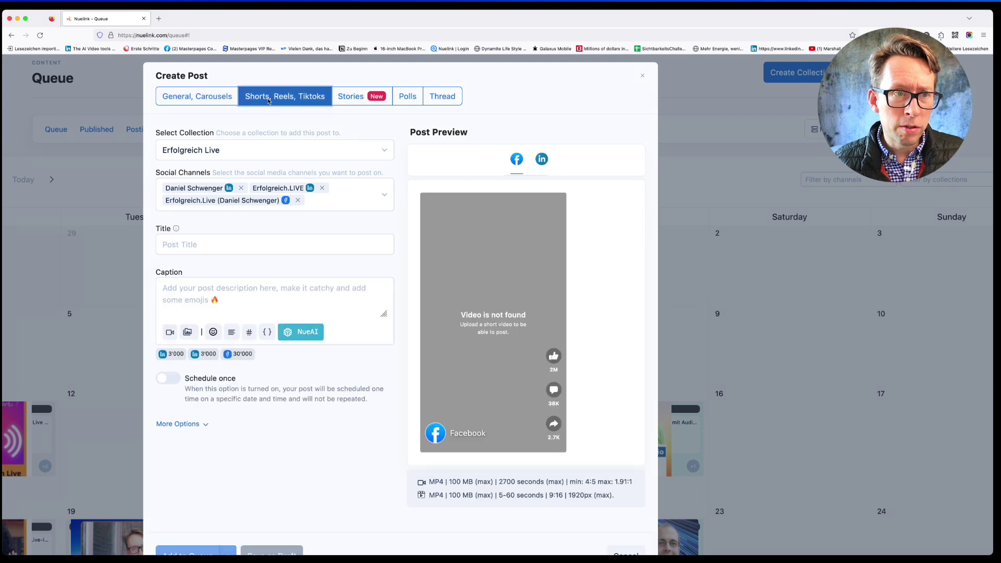
left_click(343, 102)
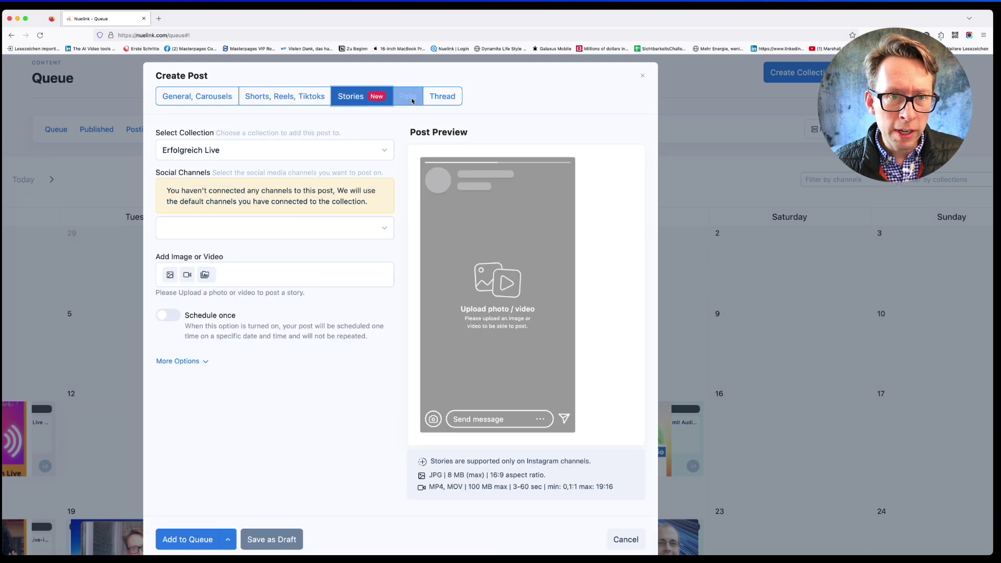
left_click(408, 97)
left_click(437, 102)
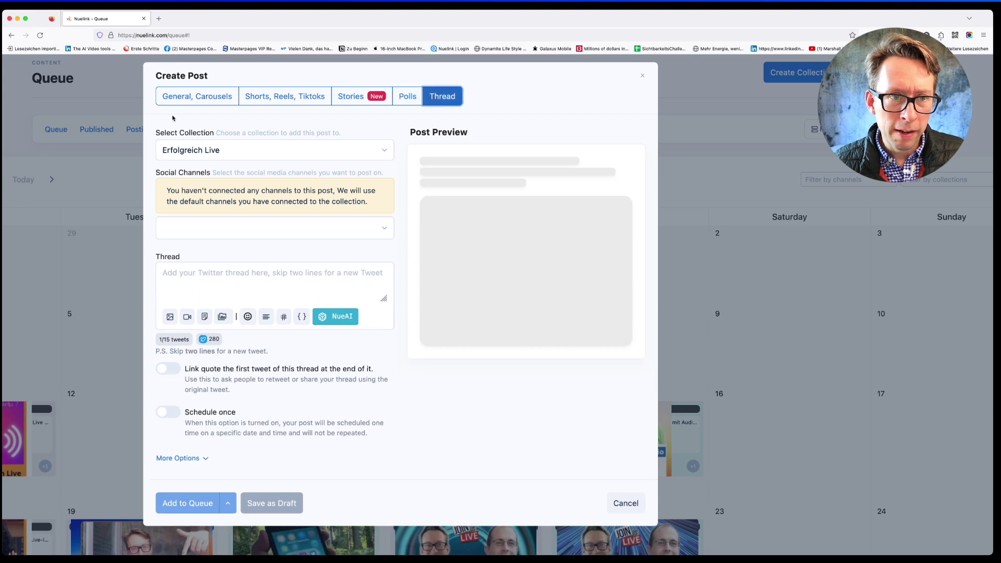
left_click(200, 101)
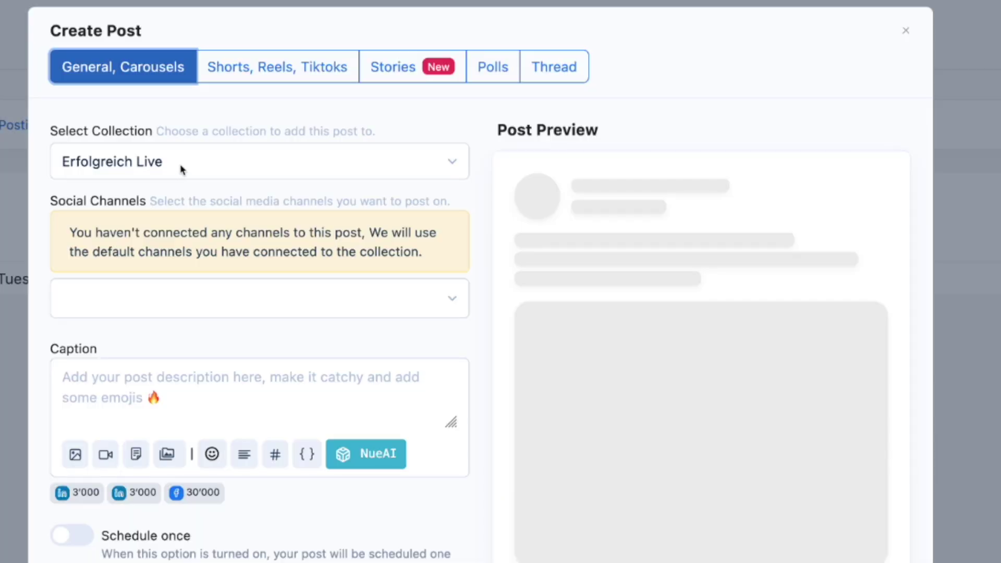
left_click(182, 169)
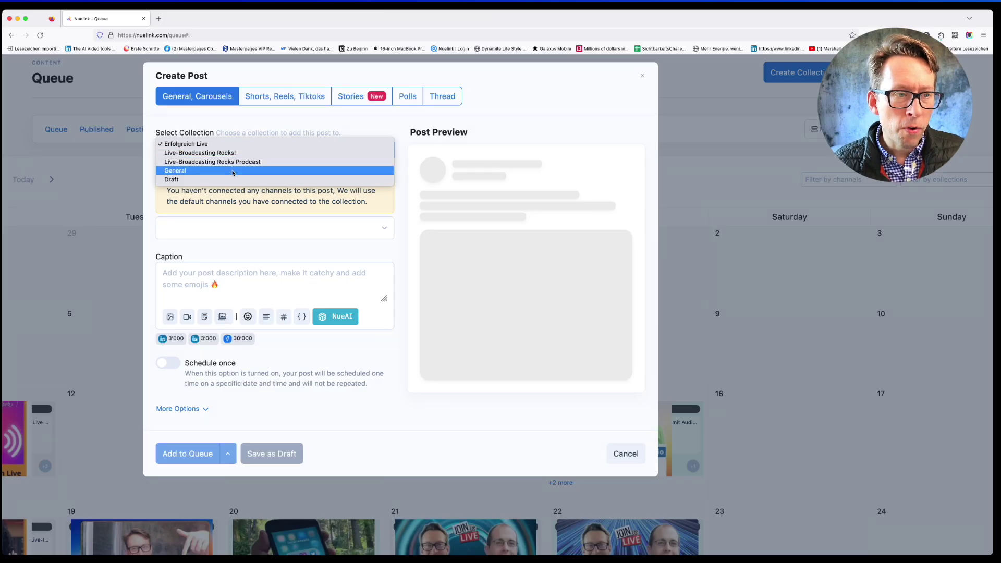
- File the post under General and add the LinkedIn profile, Twitter and two Facebook pages
left_click(233, 172)
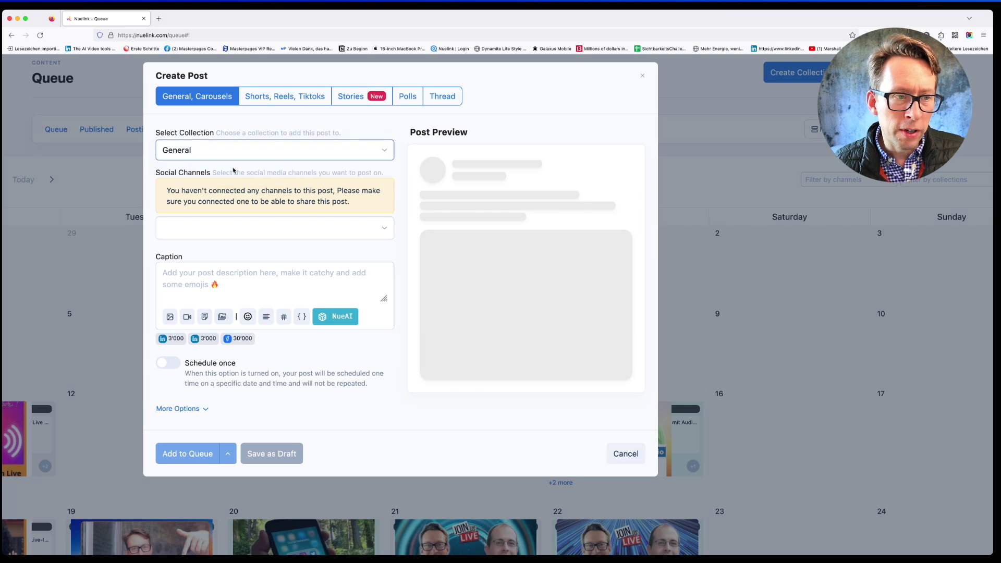
left_click(228, 231)
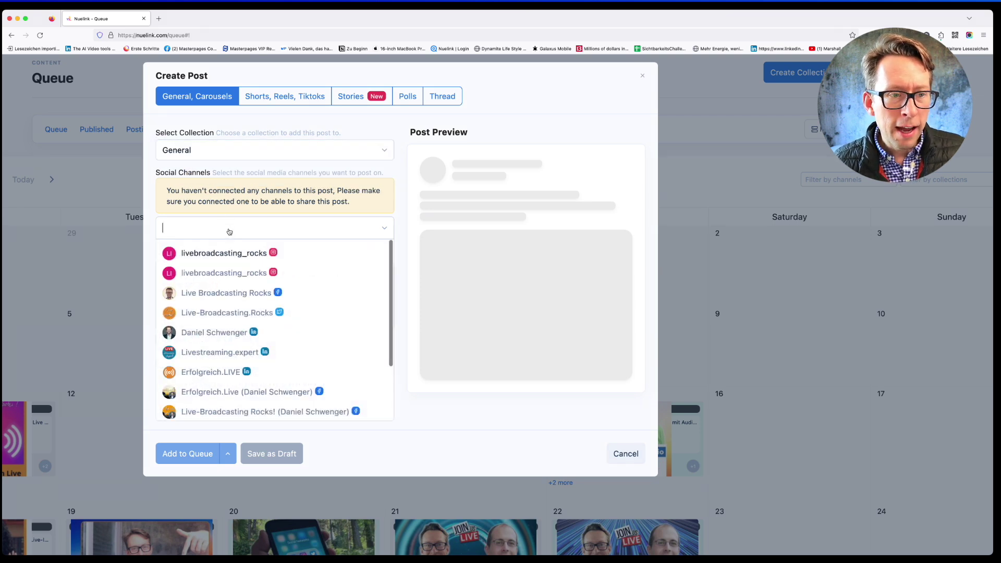
left_click(232, 335)
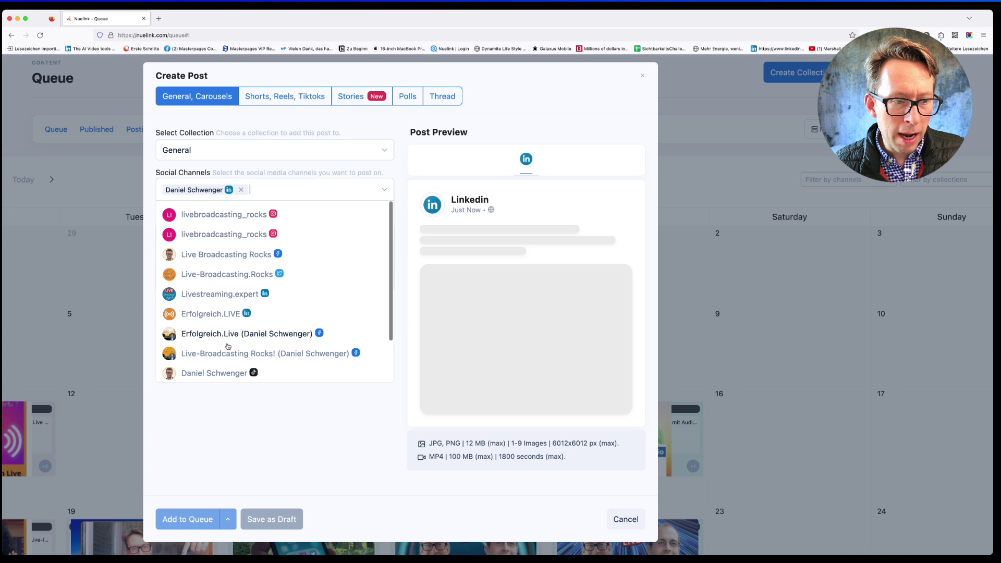
left_click(233, 357)
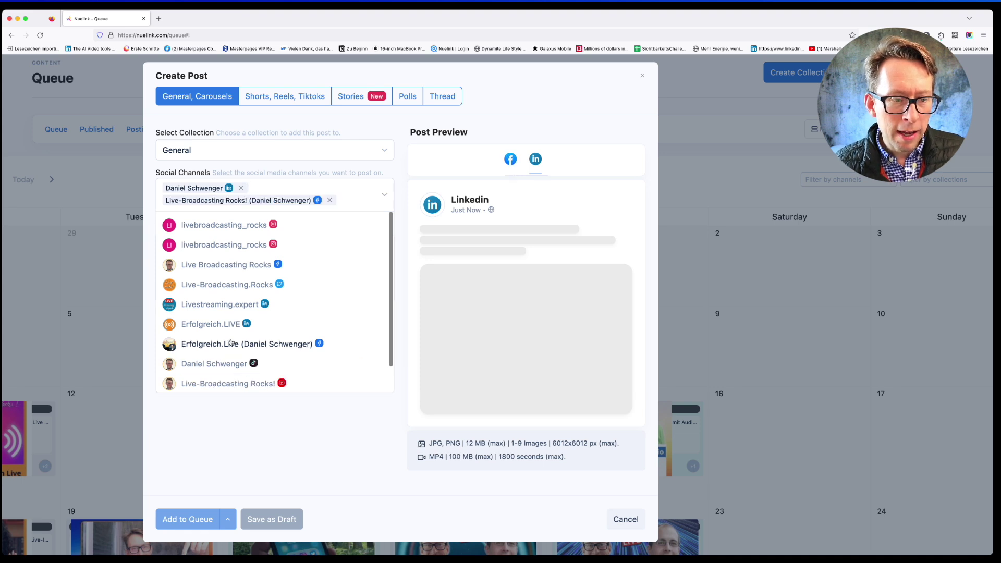
left_click(231, 286)
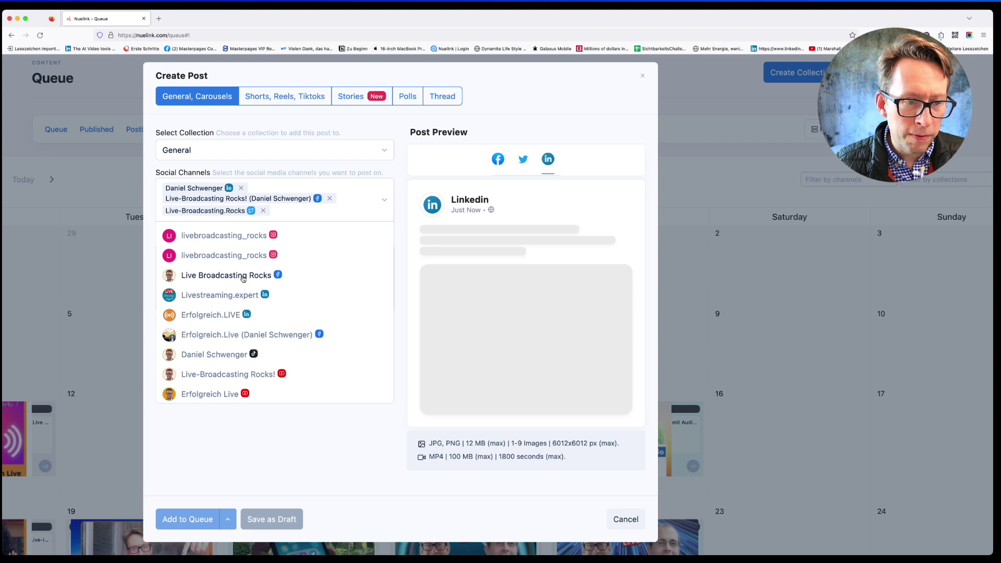
left_click(242, 279)
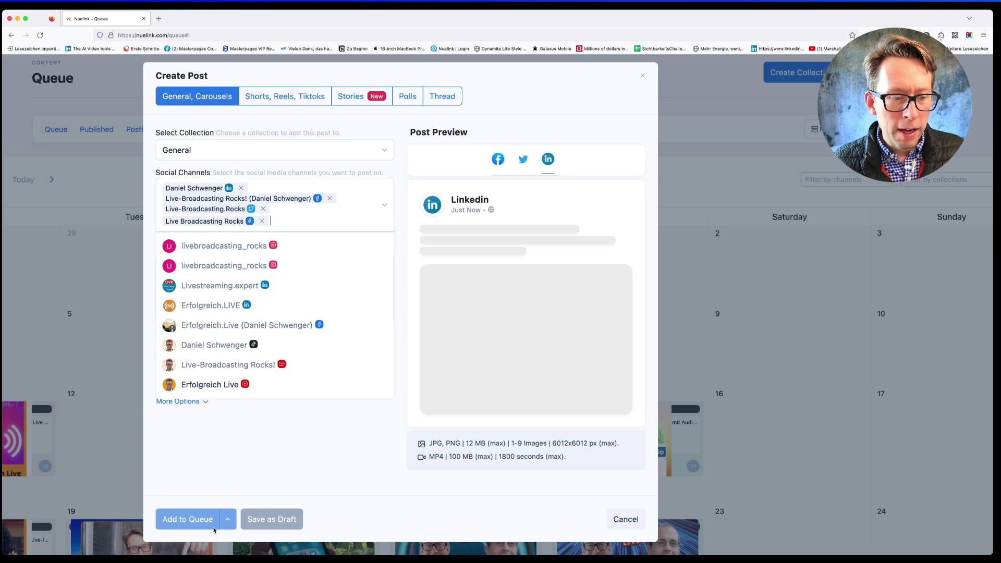
left_click(321, 444)
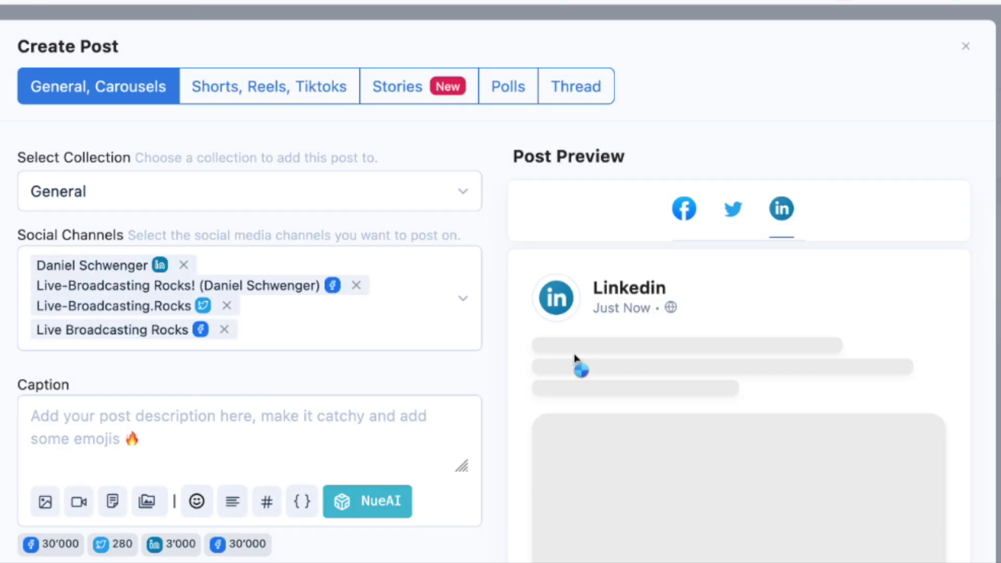
- Compare the post preview across Facebook, Twitter and LinkedIn
left_click(686, 213)
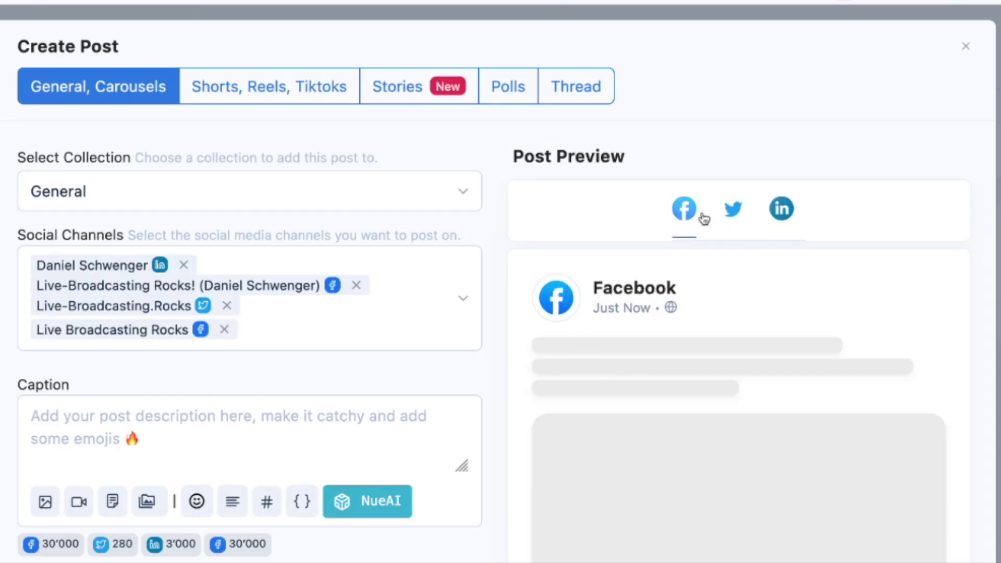
left_click(733, 210)
left_click(780, 210)
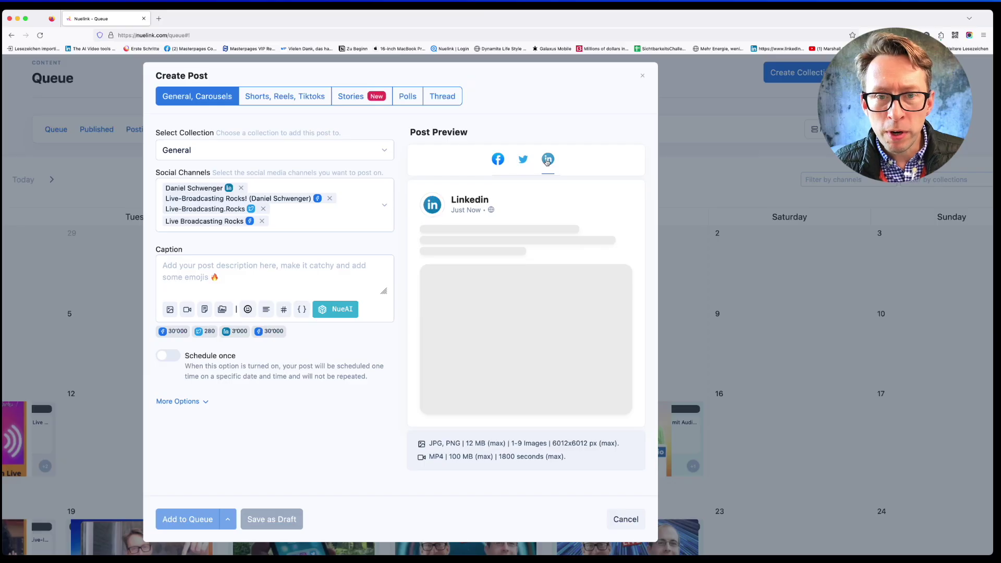
left_click(523, 159)
left_click(497, 159)
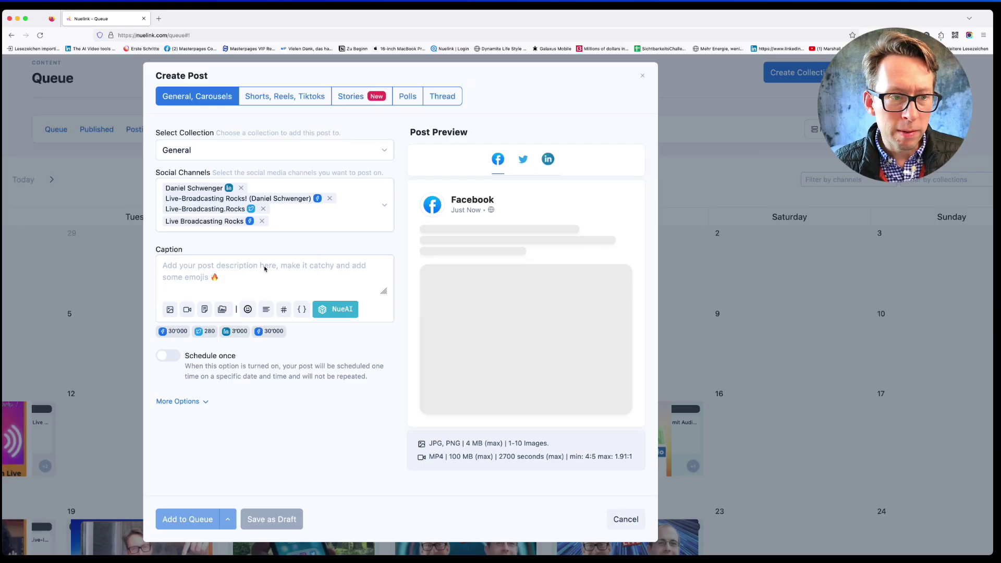
- Paste the prepared lifetime-deal text with its bit.ly link into the Caption box
left_click(245, 271)
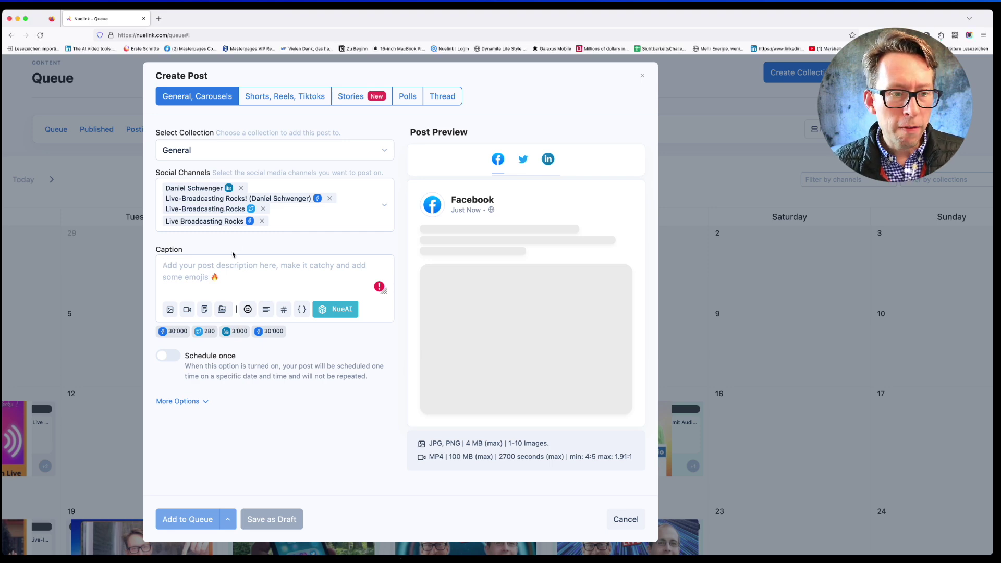
left_click(231, 265)
type("Nuelink is a new social media management tool that lets you plan, automate and manage social media content months in advance. Nuelink saves you time so you can focus on your business while your social media runs itself.  Nuelink is only offering its service as a lifetime deal for $87 US until September 30th. That's less than the price of his annual subscription.  https://bit.ly/3Ruugof")
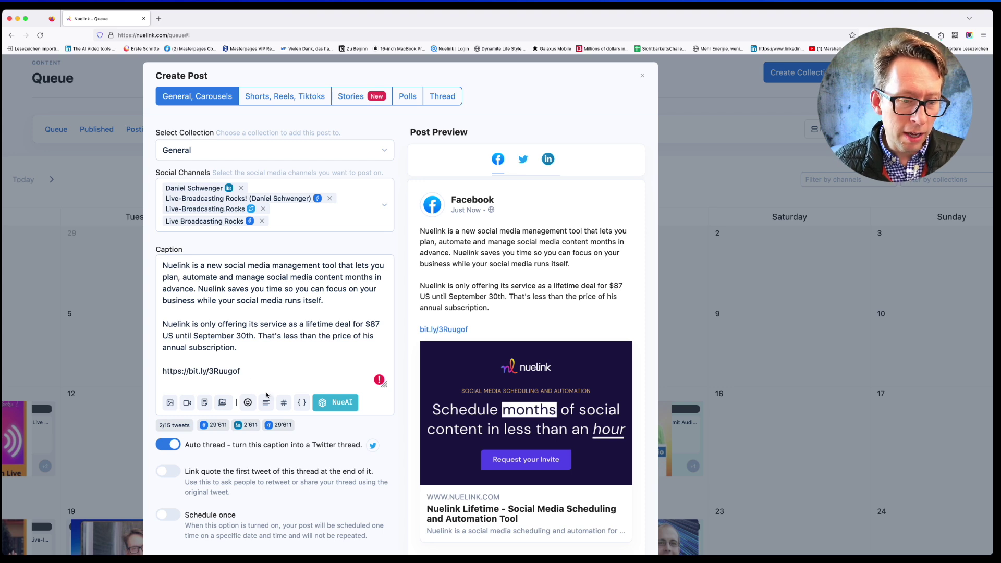
- Select the caption text above the link and run NueAI Rephrase on it
left_click_drag(277, 348, 241, 335)
left_click_drag(304, 358, 163, 264)
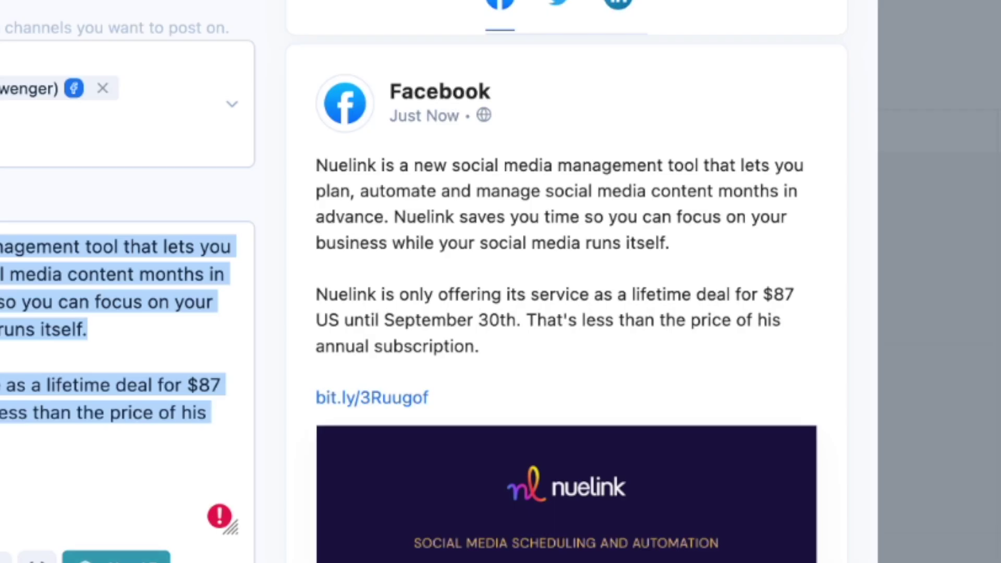
left_click(197, 557)
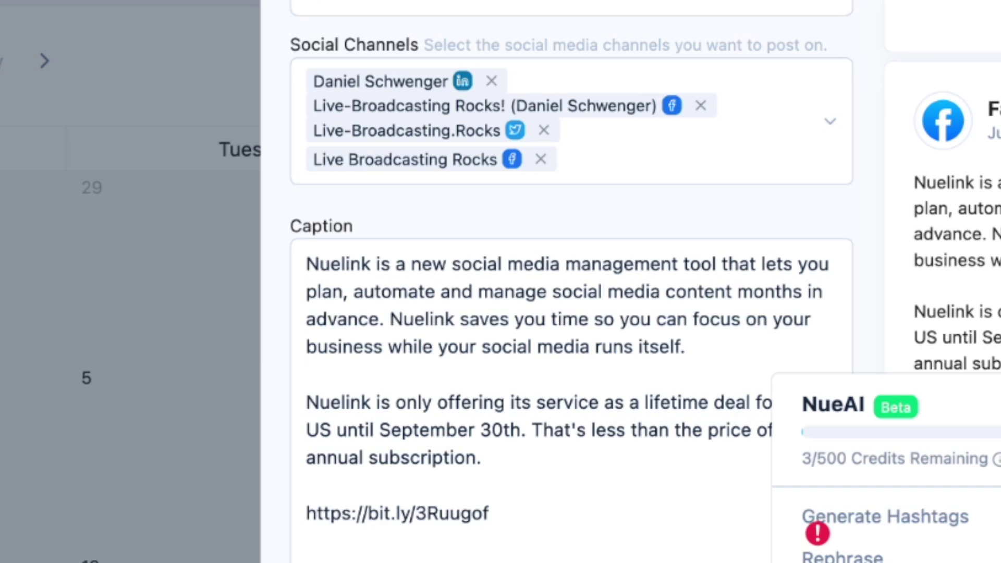
key("Escape")
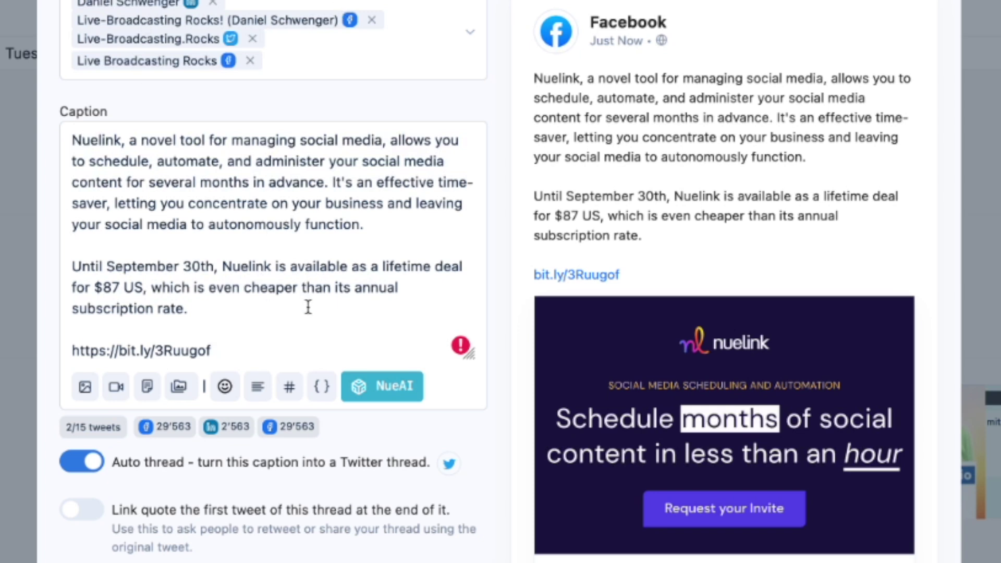
- Review the rephrased caption and place the cursor after 'function.'
left_click_drag(297, 302, 52, 108)
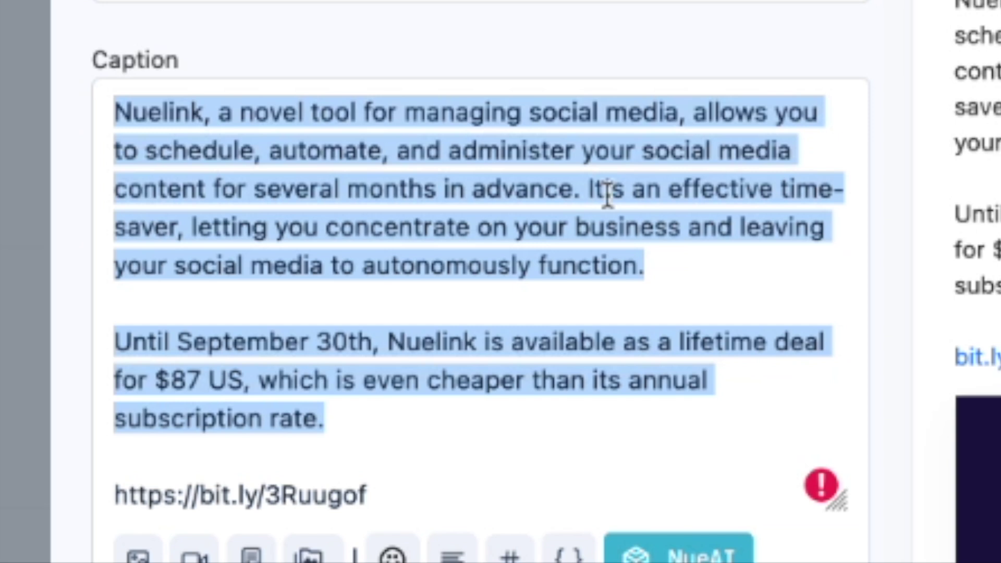
left_click(343, 183)
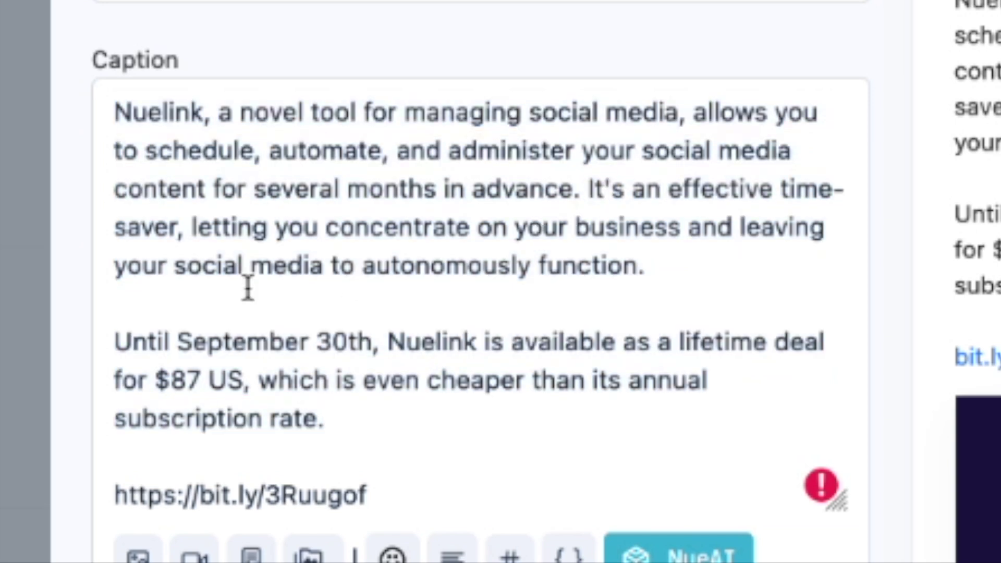
left_click_drag(250, 224, 641, 266)
left_click(643, 270)
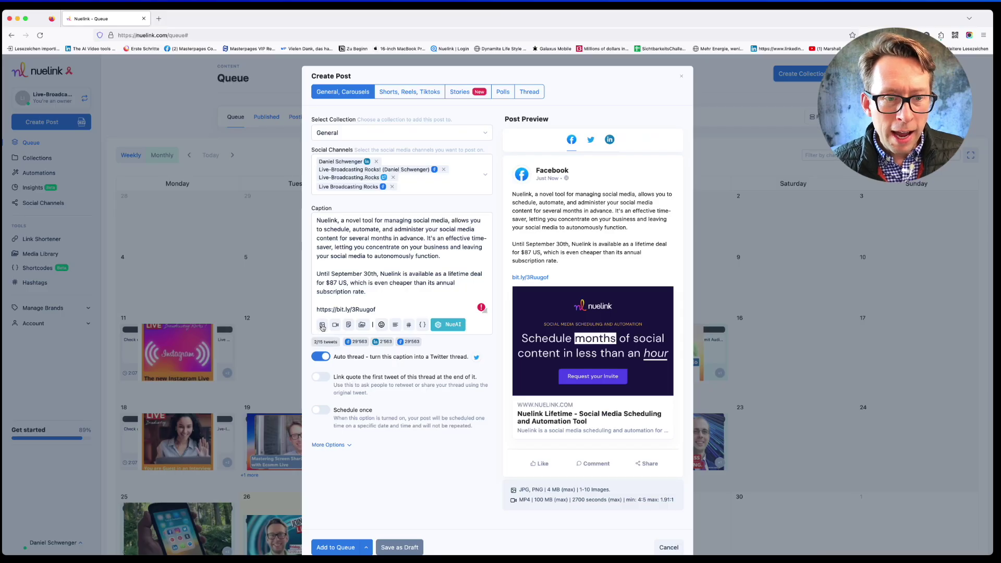
- Attach Invite-Picture.jpg from the Assets folder as the post image
left_click(322, 325)
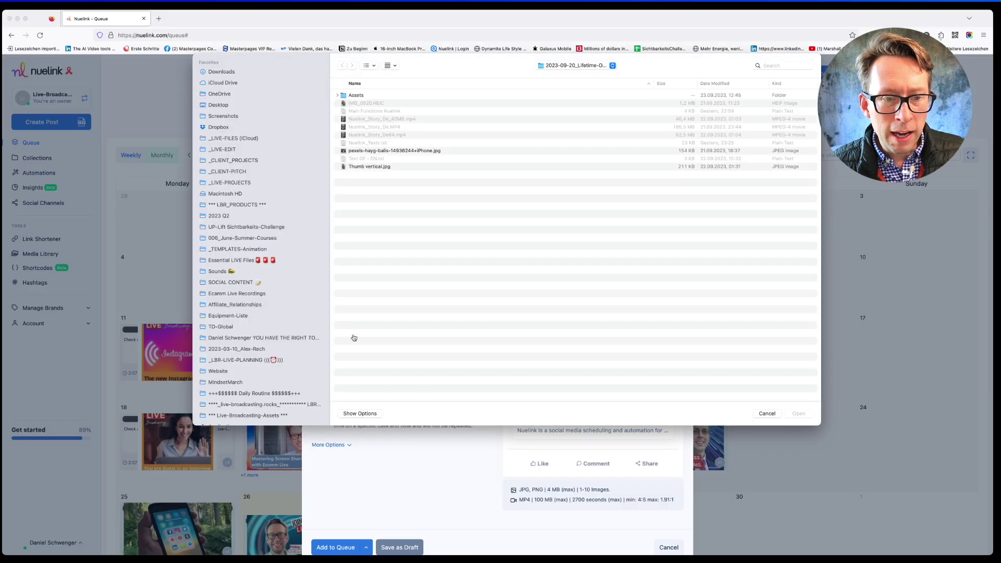
left_click(354, 151)
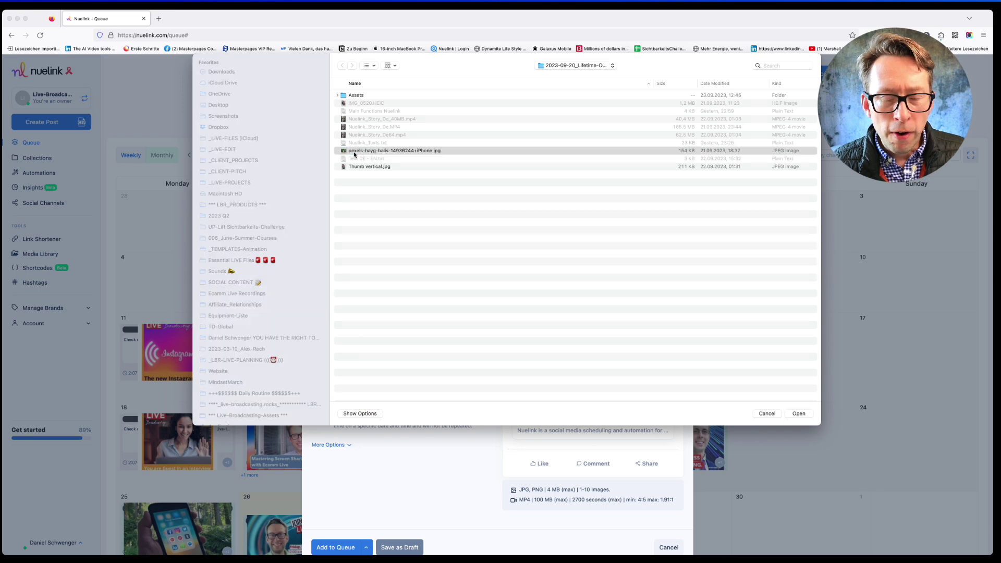
left_click(354, 153)
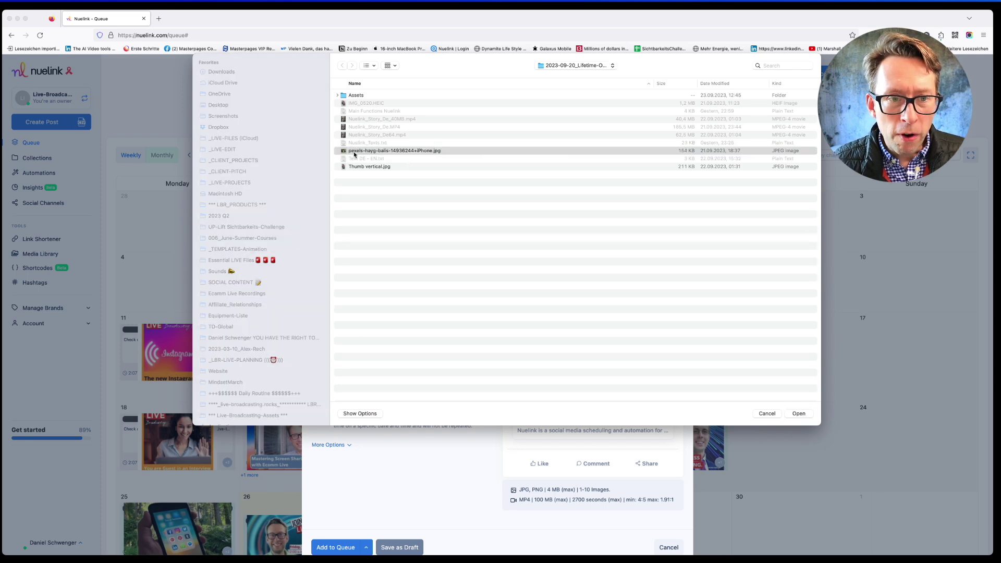
double_click(357, 95)
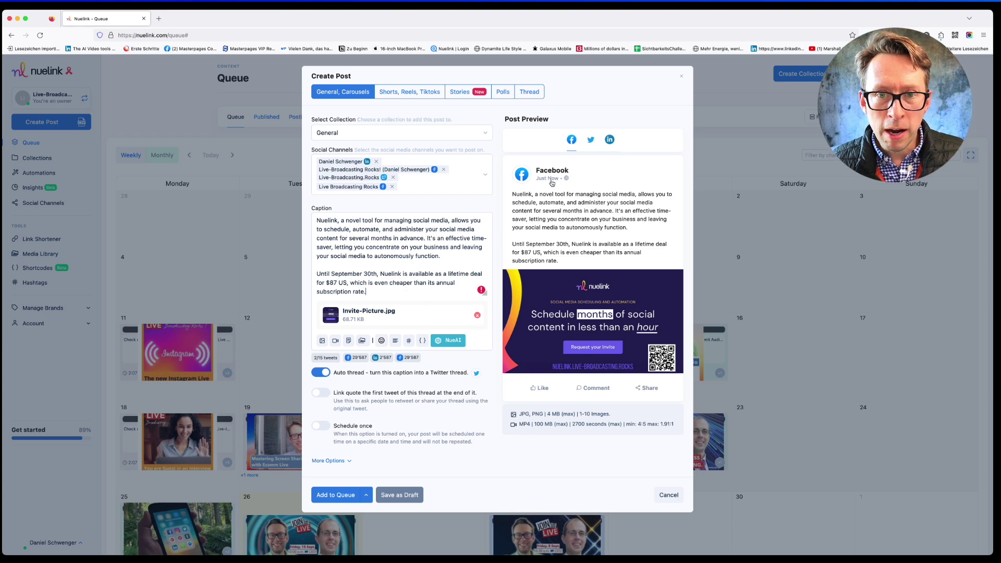
- Review the Twitter thread and LinkedIn previews, then turn on Schedule once
left_click(592, 141)
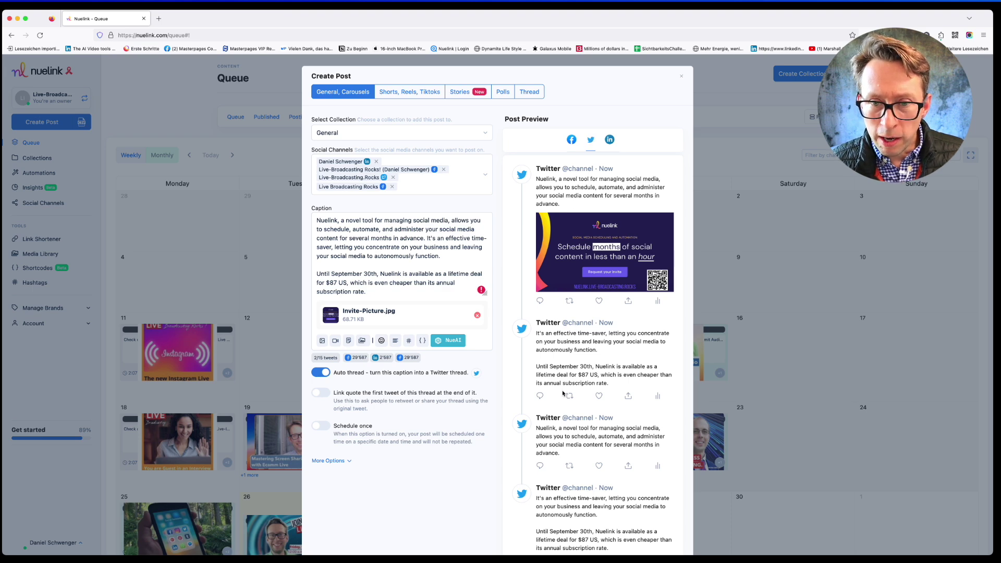
scroll(568, 370, "down", 3)
scroll(573, 354, "up", 3)
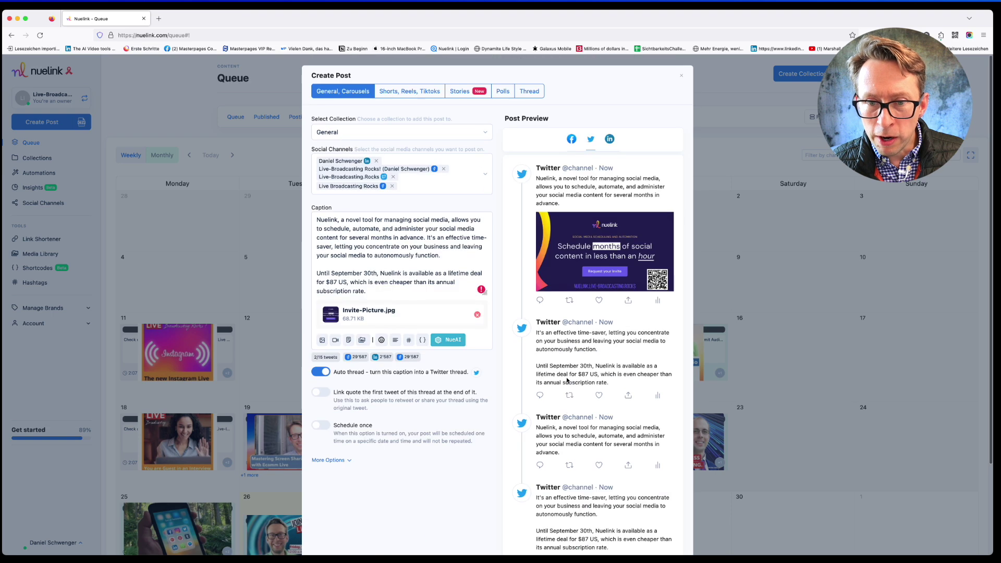
left_click(609, 140)
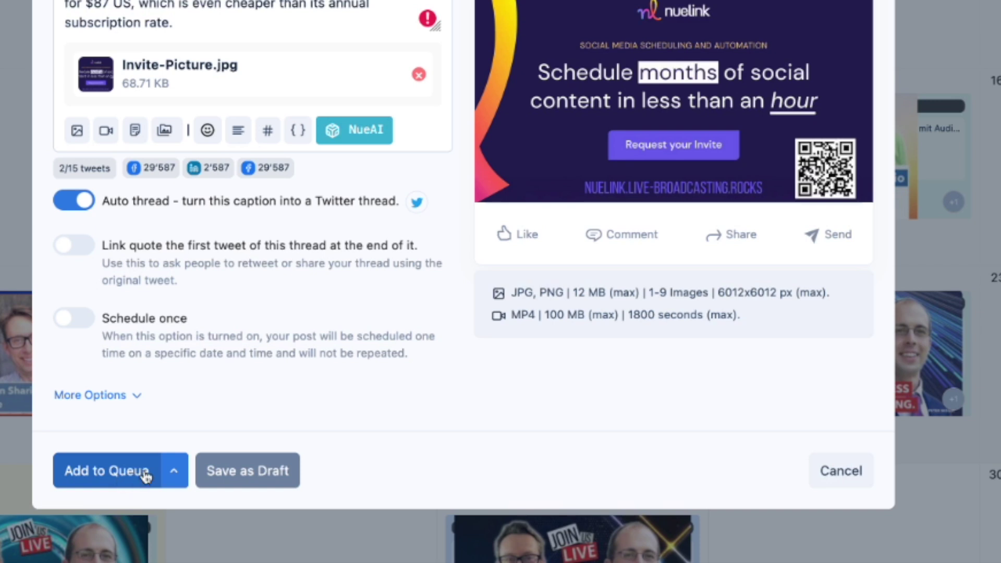
left_click(71, 326)
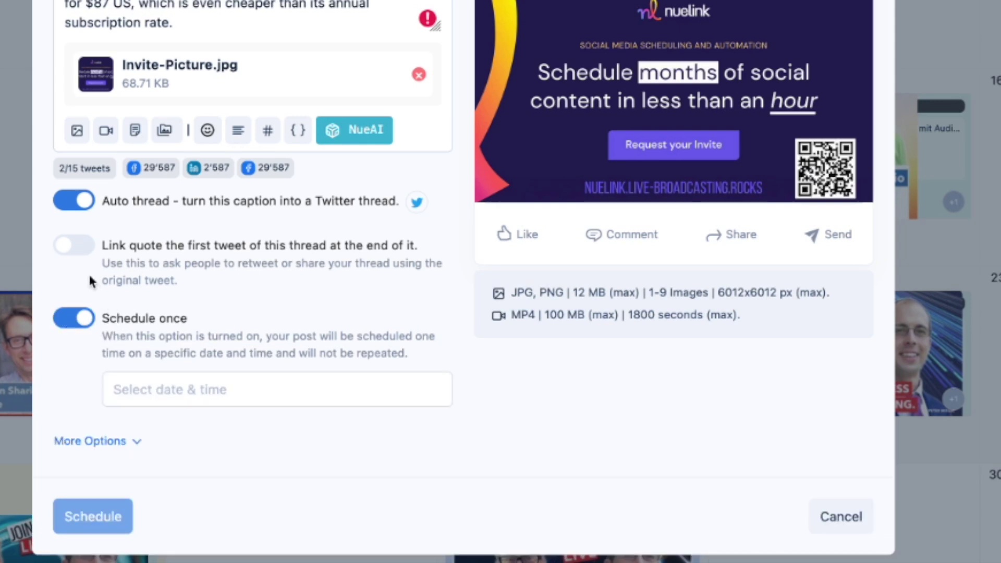
- Set the posting date to September 27, 2023 and schedule the post
left_click(194, 388)
scroll(314, 391, "down", 5)
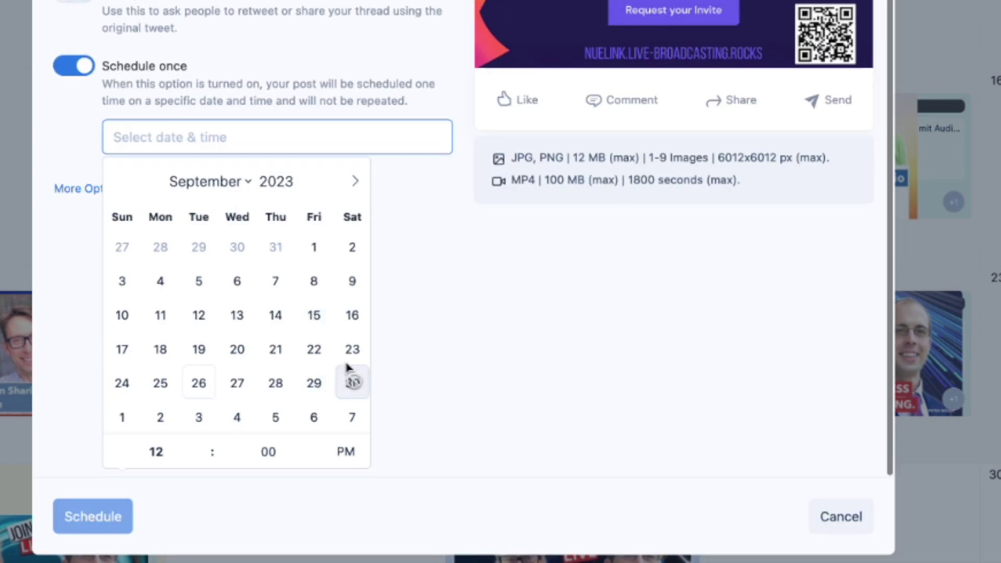
left_click(198, 390)
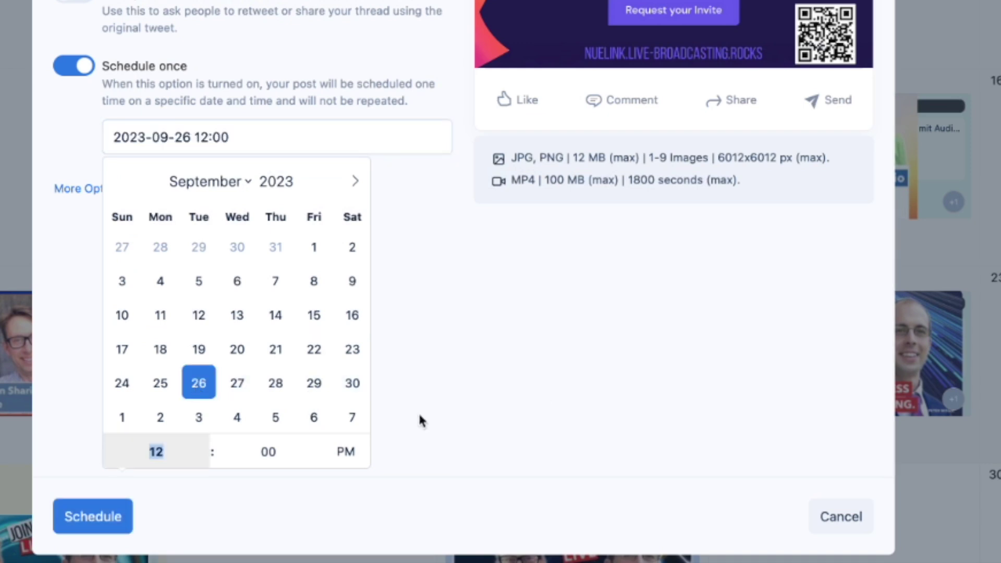
scroll(204, 449, "up", 4)
left_click(237, 395)
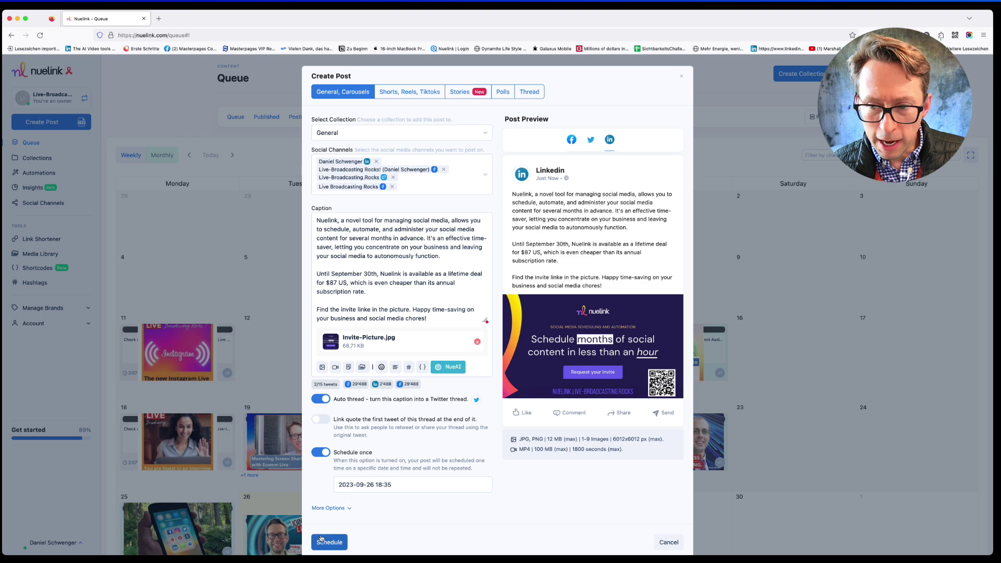
left_click(93, 515)
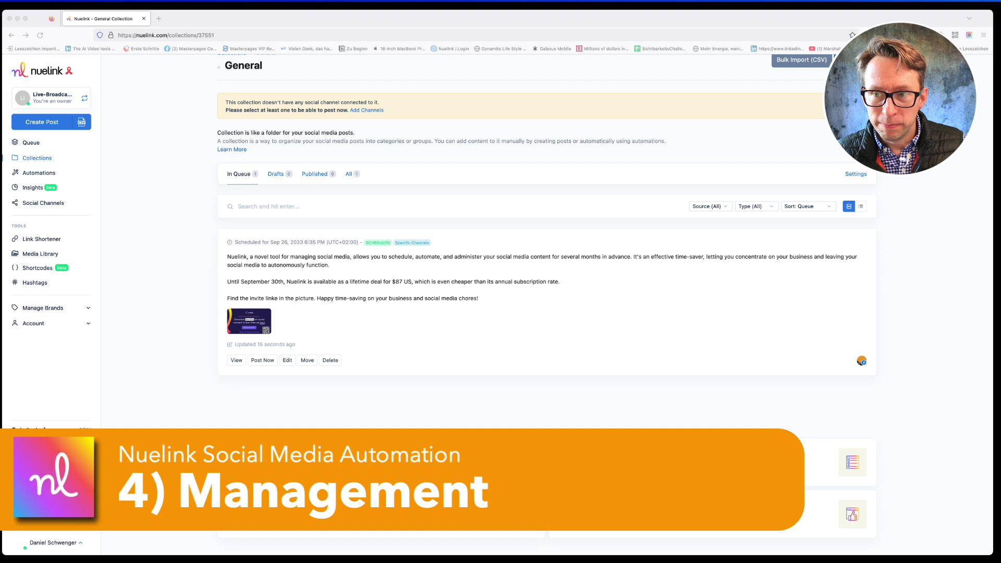
left_click(26, 158)
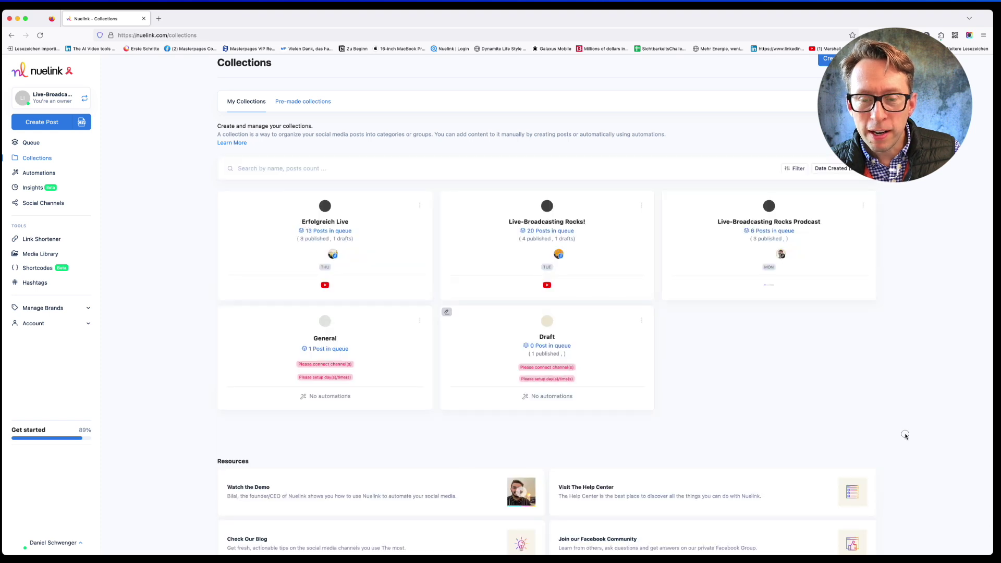
scroll(651, 148, "up", 1)
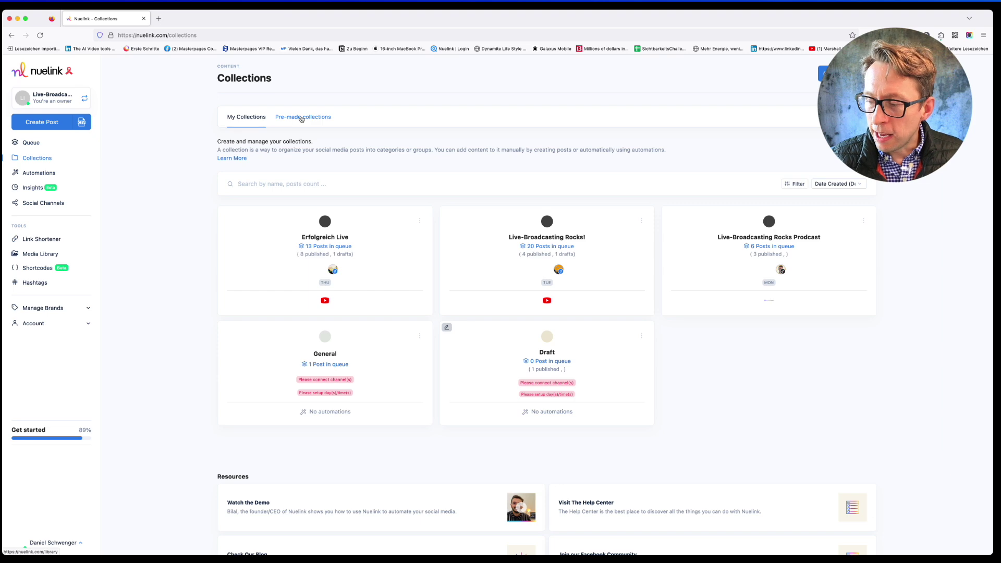
scroll(301, 119, "up", 5)
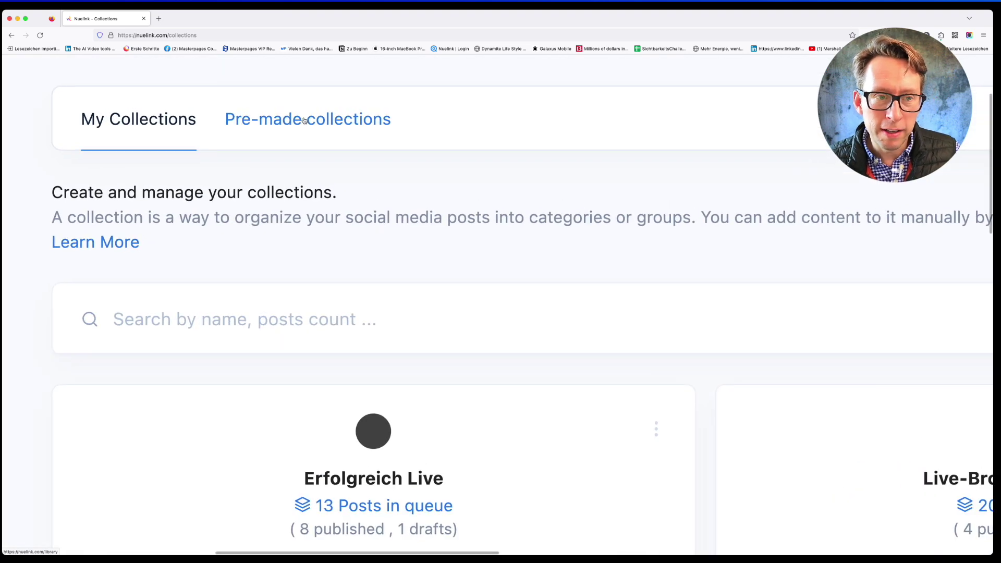
left_click(304, 120)
scroll(305, 121, "down", 5)
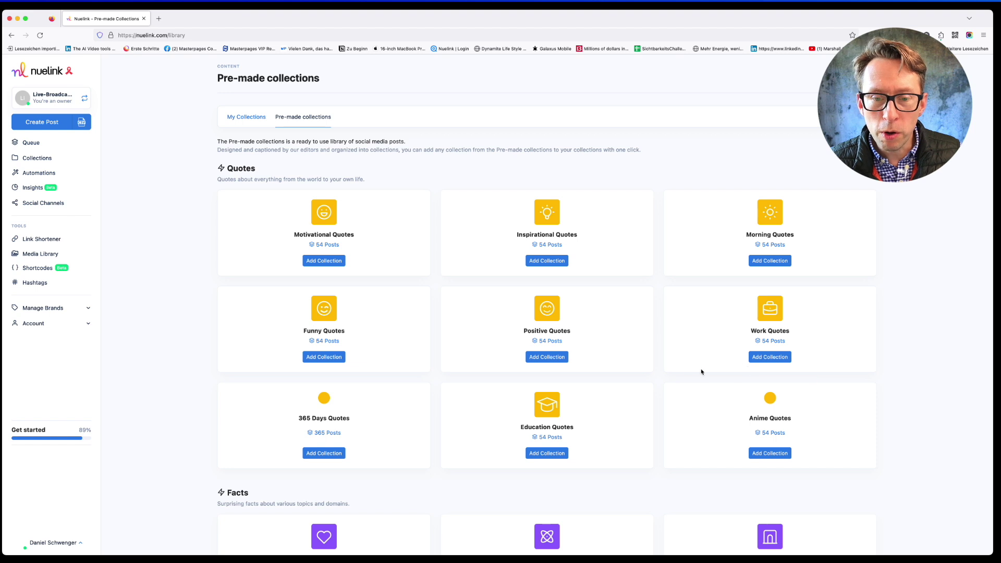
scroll(554, 365, "down", 5)
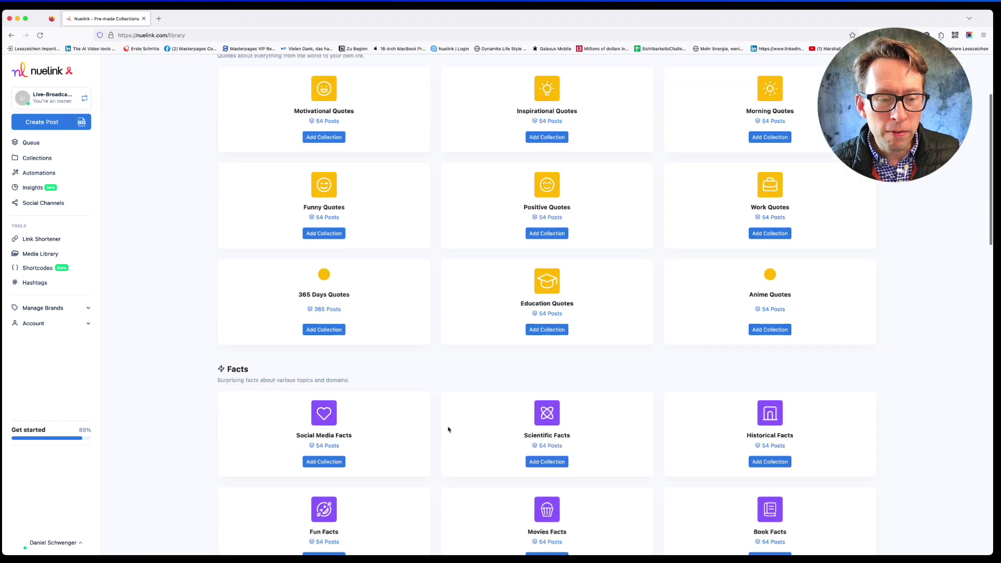
scroll(449, 429, "down", 2)
scroll(556, 411, "down", 1)
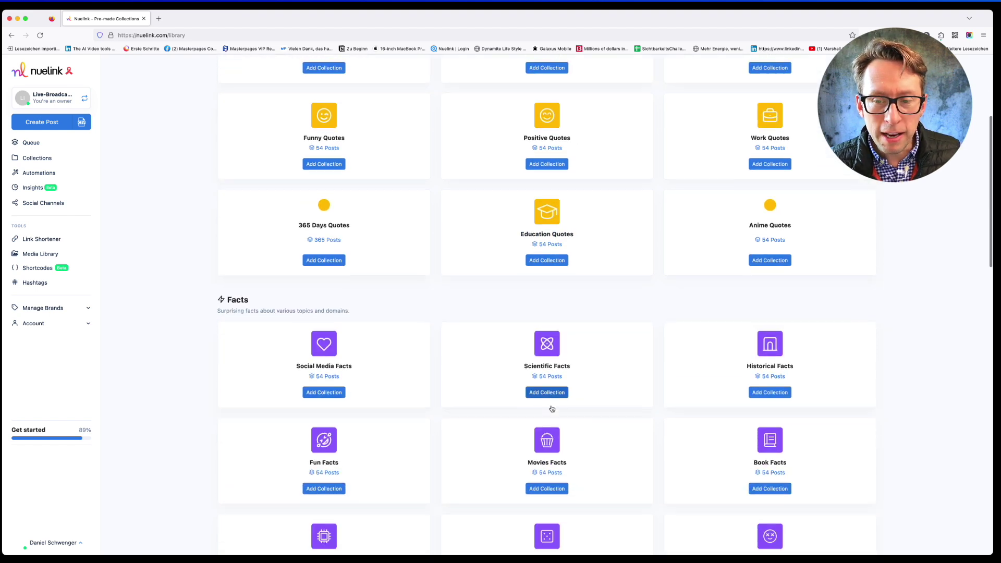
scroll(552, 409, "down", 5)
scroll(529, 339, "up", 8)
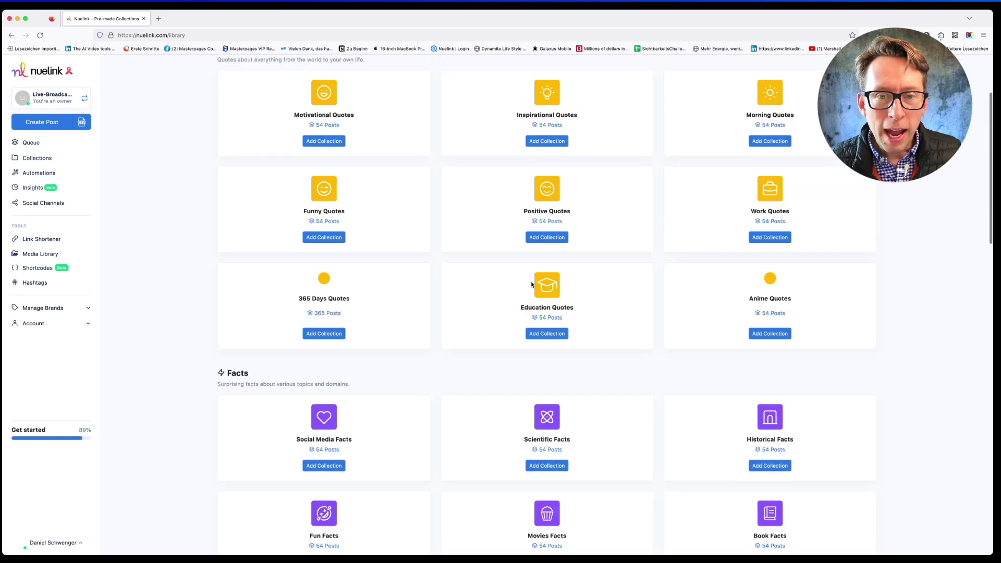
- Open Inspirational Quotes posts, select and preview the second quote, then scroll the list
left_click(538, 142)
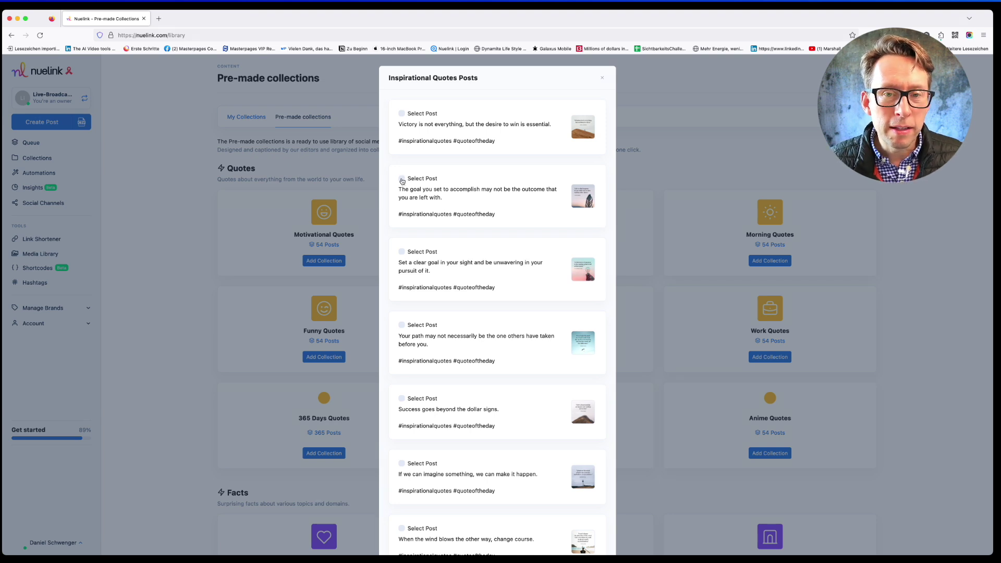
left_click(402, 179)
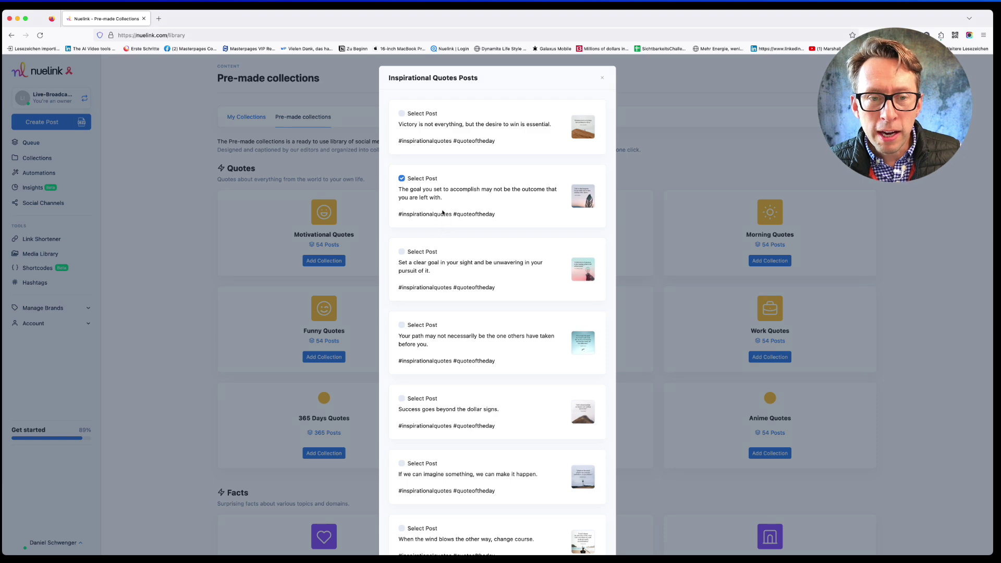
left_click(584, 198)
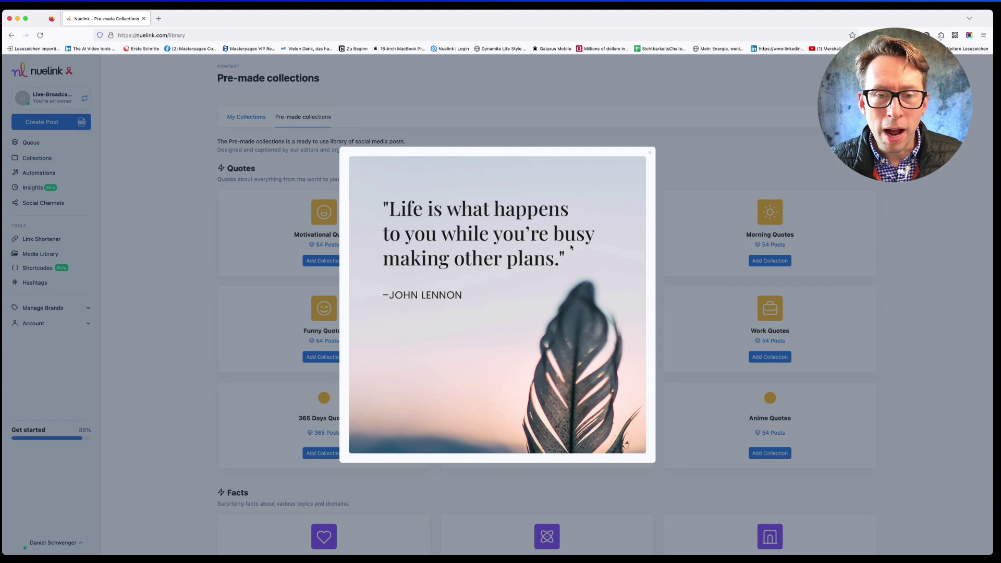
left_click(651, 154)
scroll(469, 446, "down", 5)
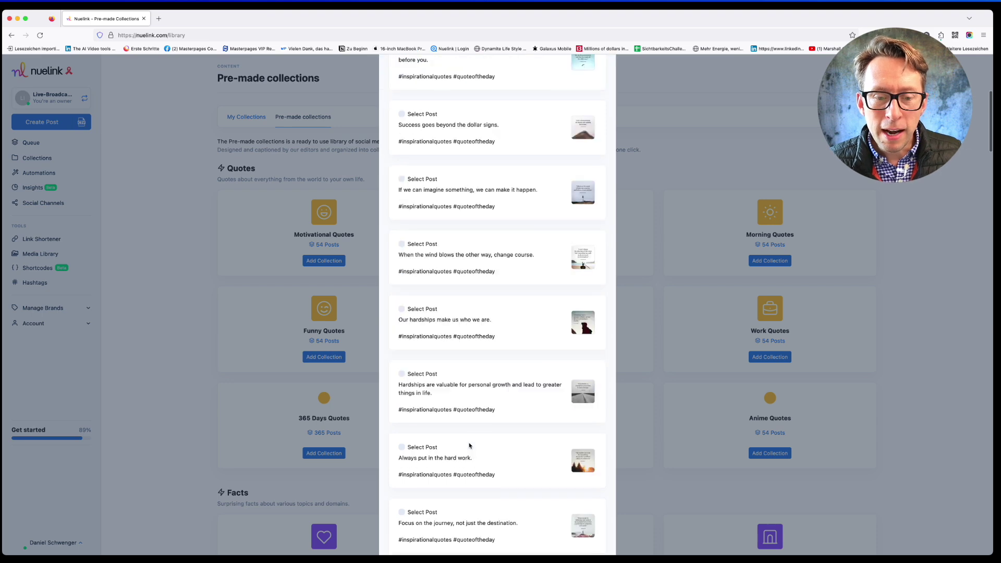
scroll(469, 446, "down", 15)
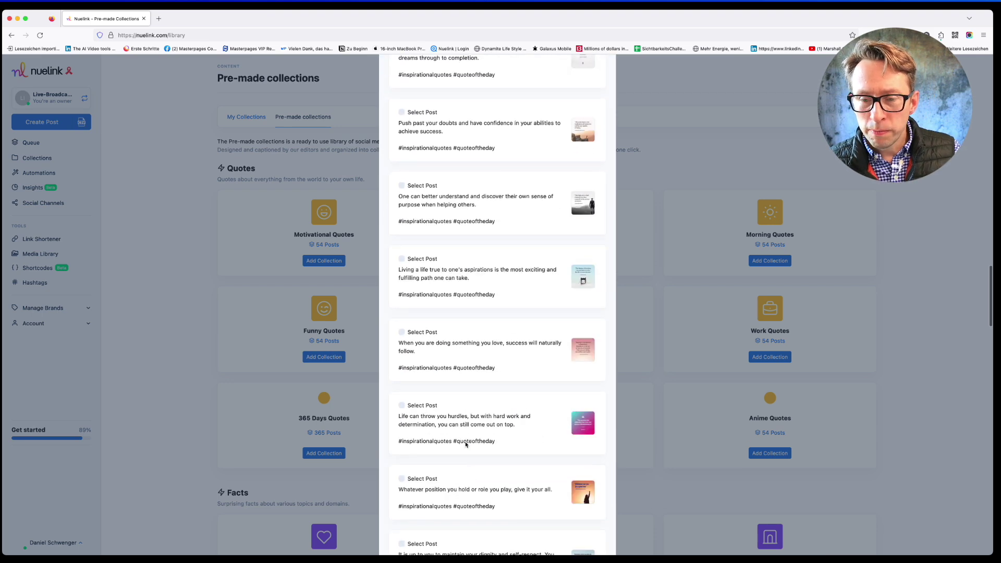
scroll(466, 444, "down", 5)
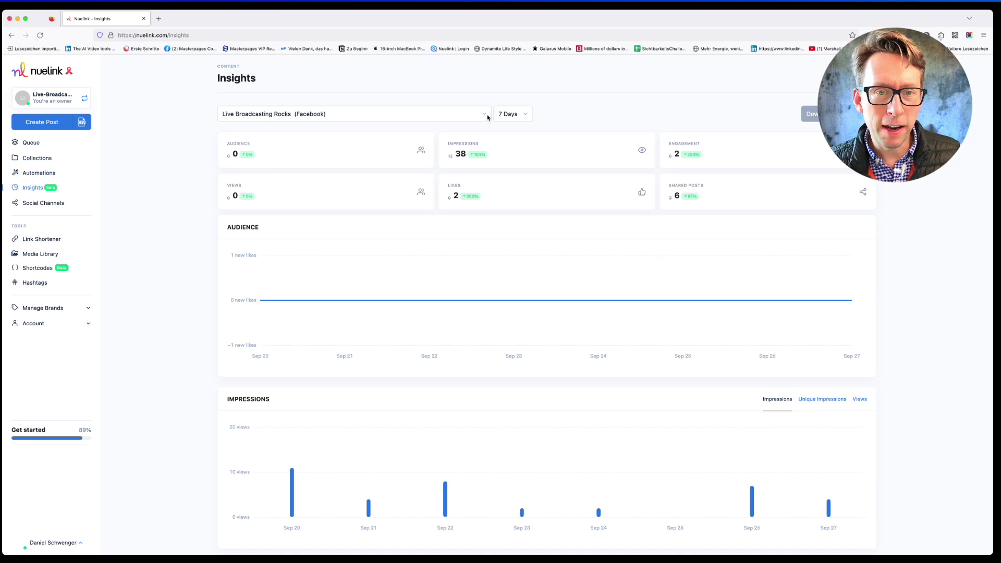
- Switch the Live Broadcasting Rocks insights period to 30 days, then to 14 days
left_click(527, 112)
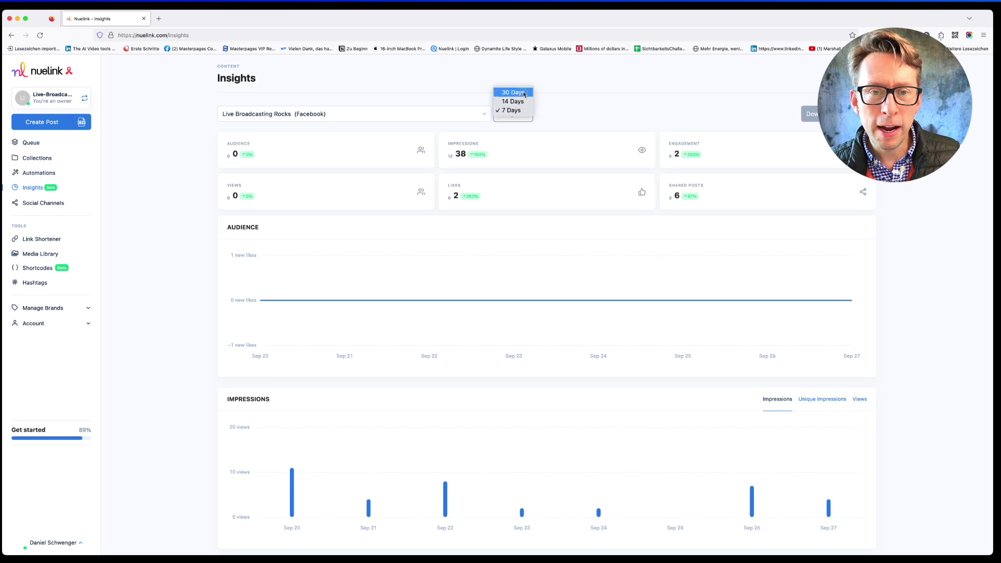
left_click(524, 93)
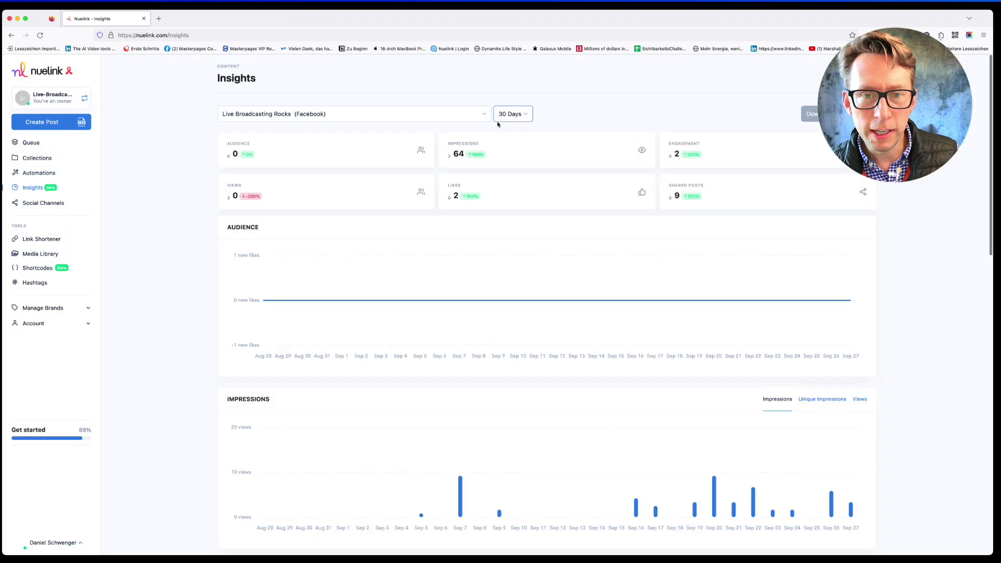
left_click(527, 118)
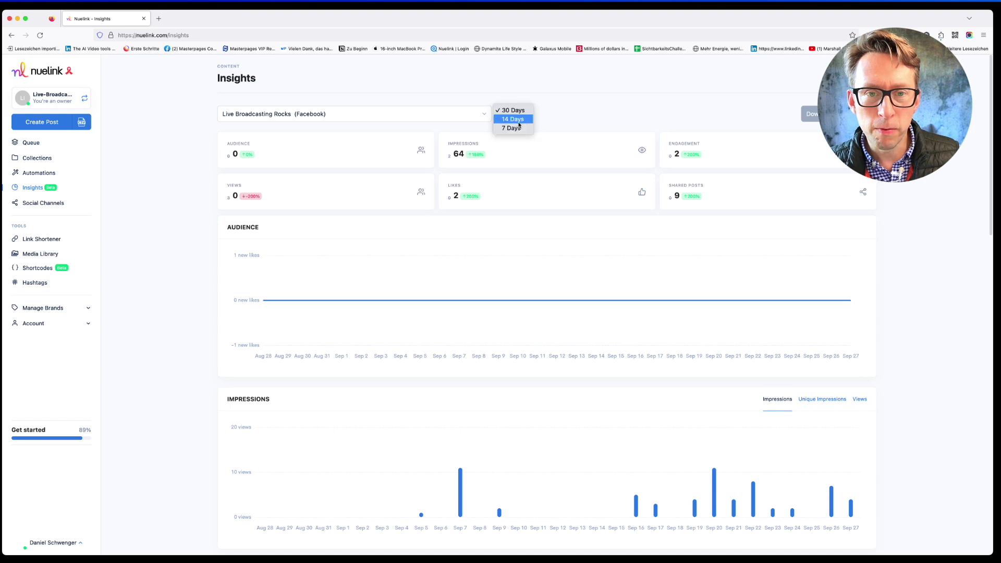
left_click(518, 120)
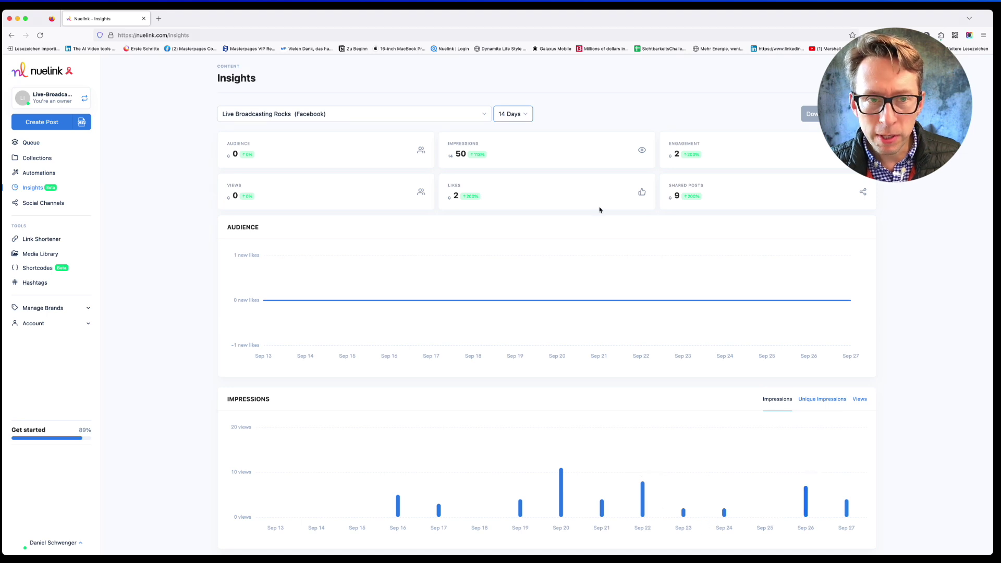
left_click(449, 114)
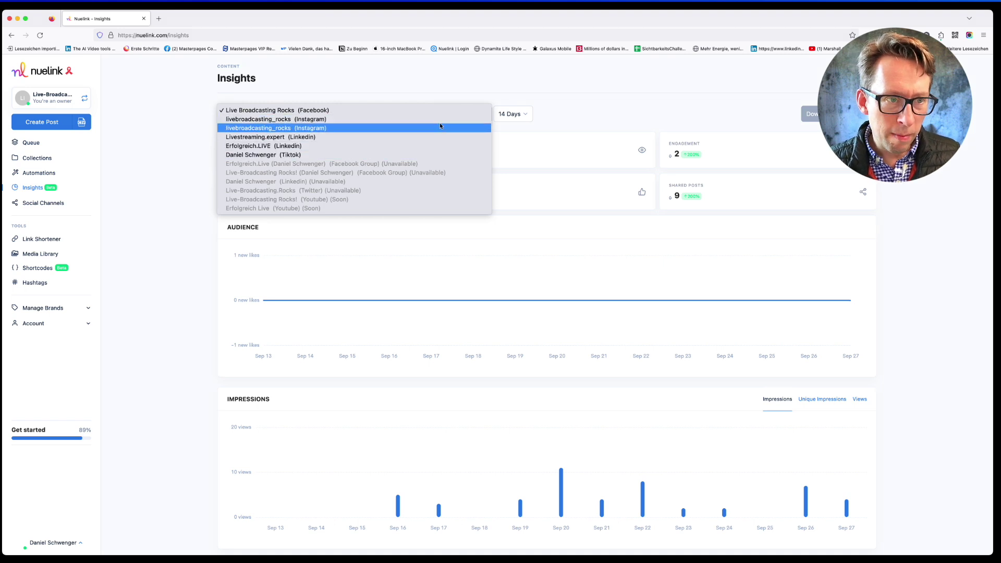
- Show 14-day insights for the Erfolgreich.LIVE LinkedIn page and inspect the Sep 22 Impressions bar
left_click(282, 147)
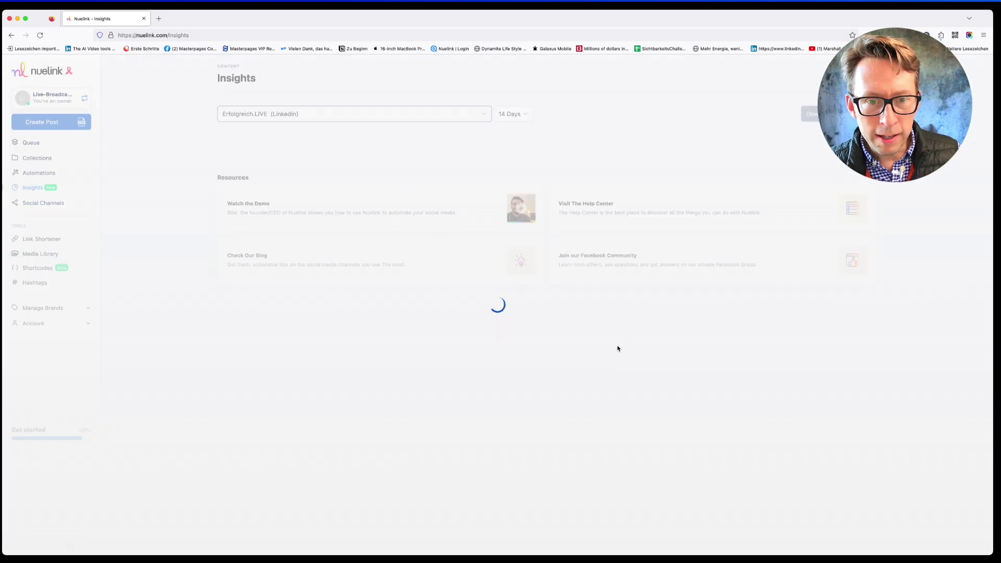
scroll(697, 461, "down", 5)
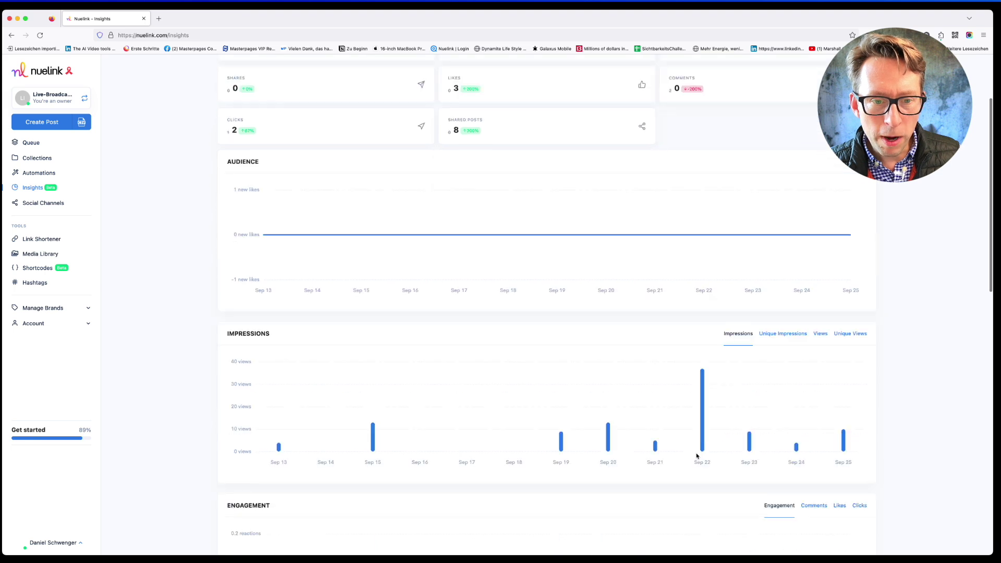
mouse_move(702, 393)
scroll(702, 394, "up", 5)
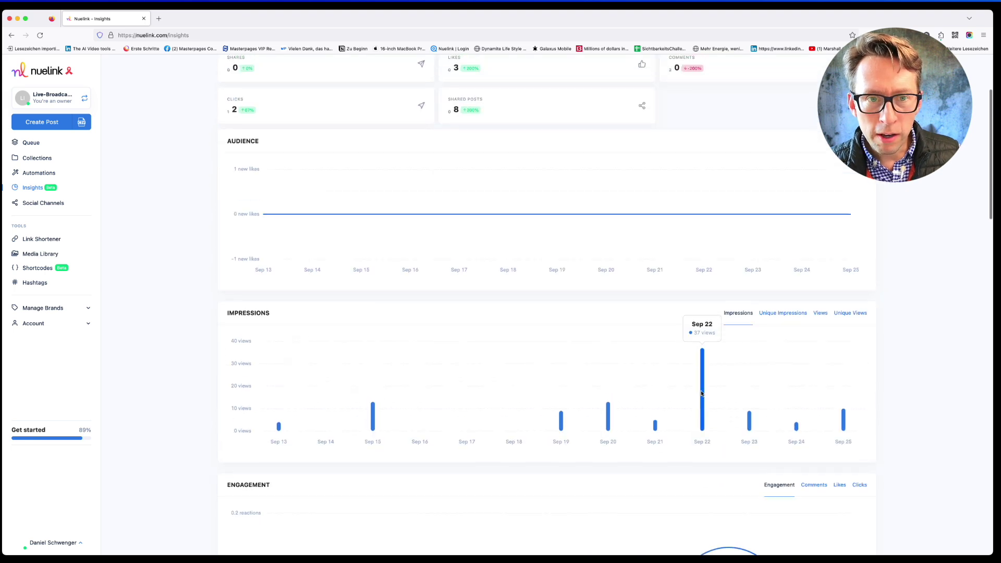
scroll(701, 394, "down", 1)
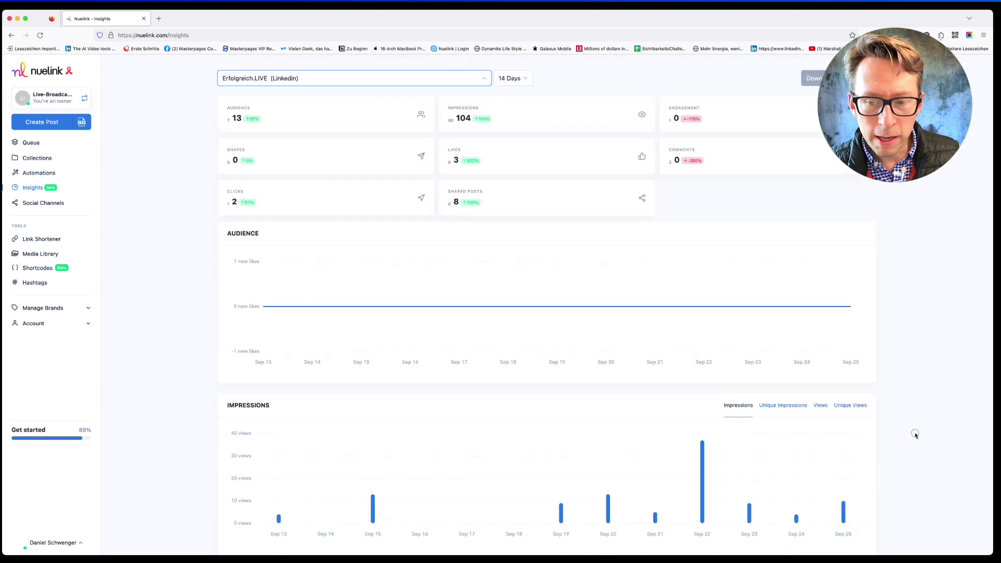
mouse_move(719, 454)
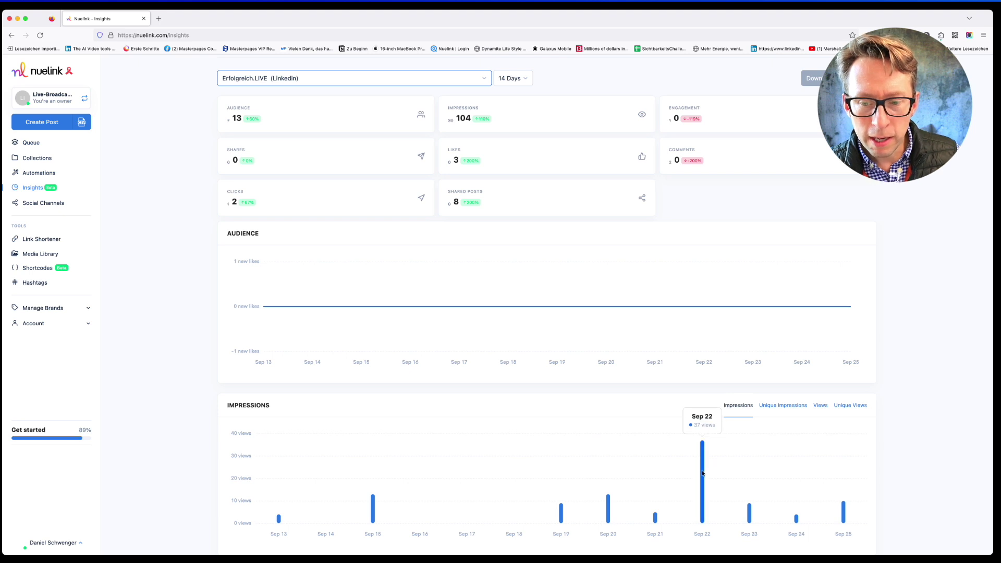
scroll(702, 473, "up", 2)
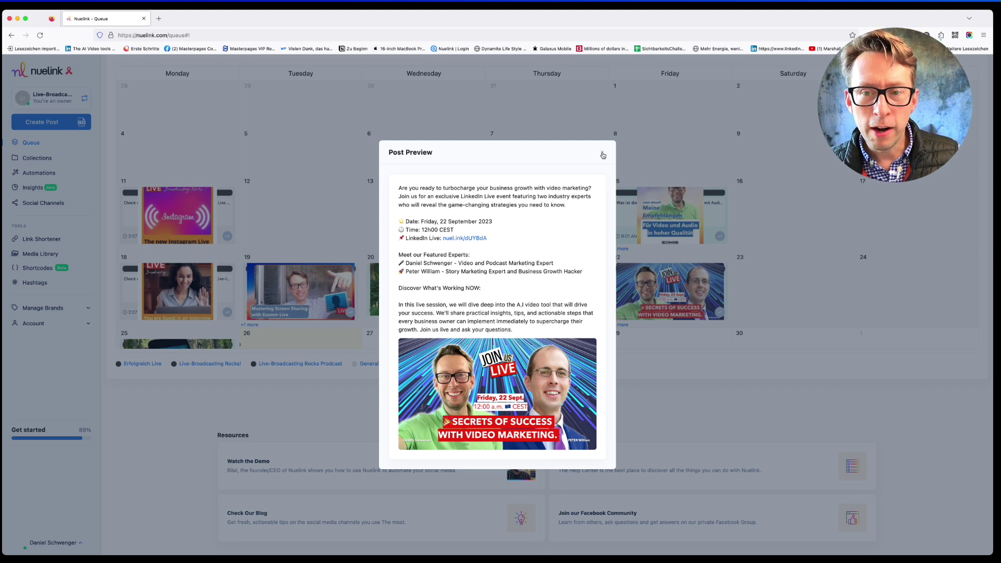
- Close the post preview and review the posts scheduled for Friday, September 22
left_click(603, 155)
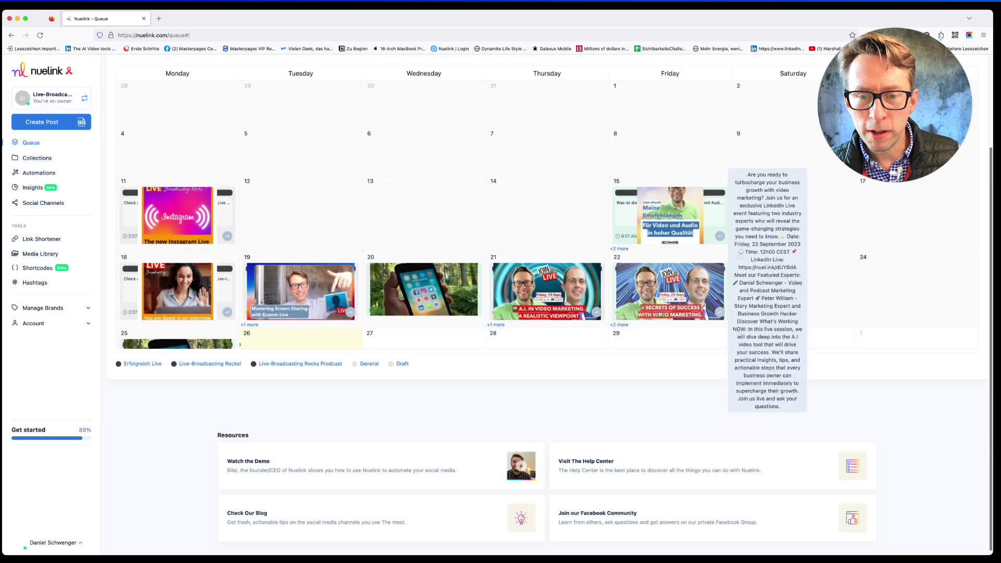
left_click(620, 324)
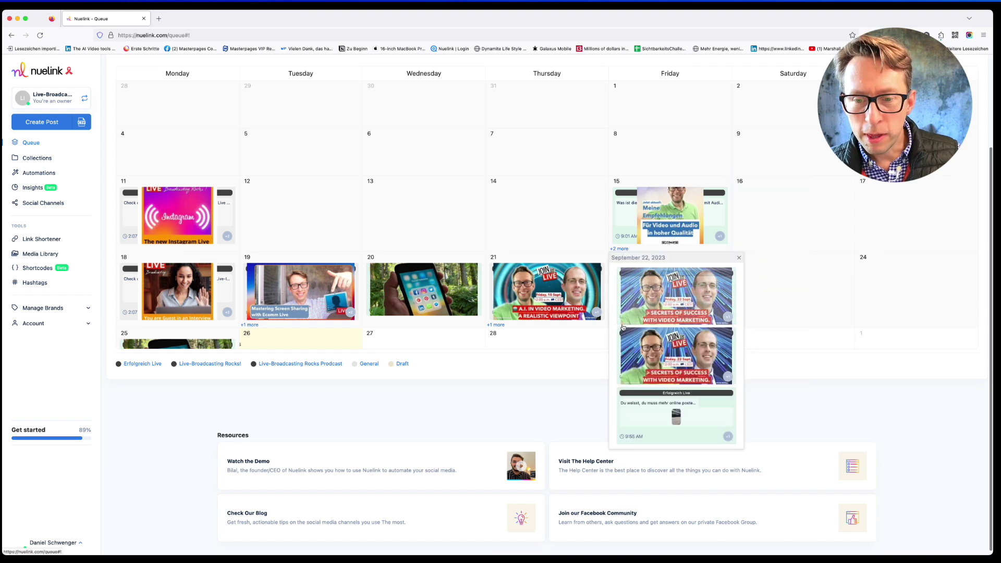
left_click(738, 261)
scroll(817, 328, "up", 1)
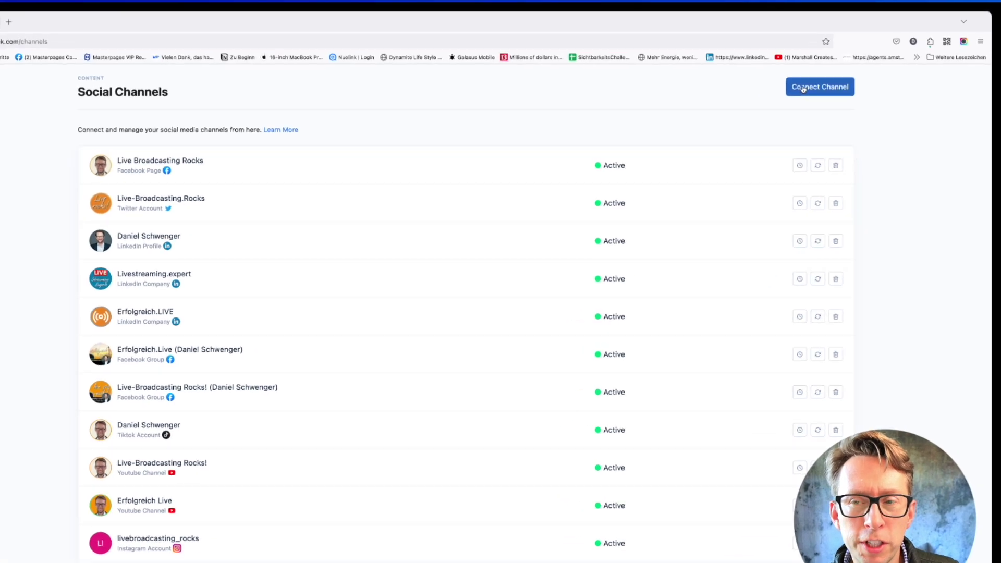
- Start connecting a new channel and browse the list of social networks, including Coming Soon ones
left_click(803, 89)
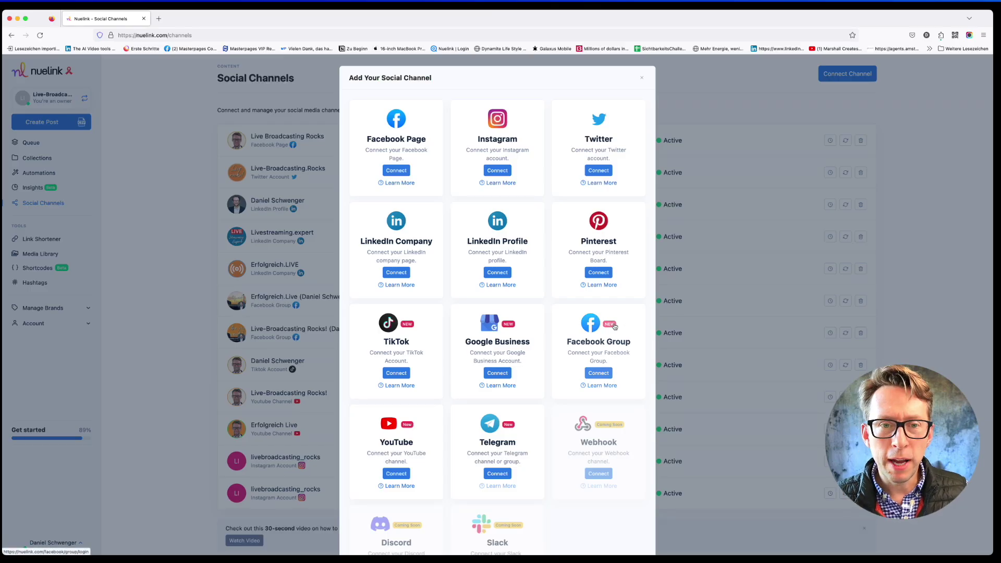
scroll(615, 325, "up", 5)
scroll(567, 276, "up", 3)
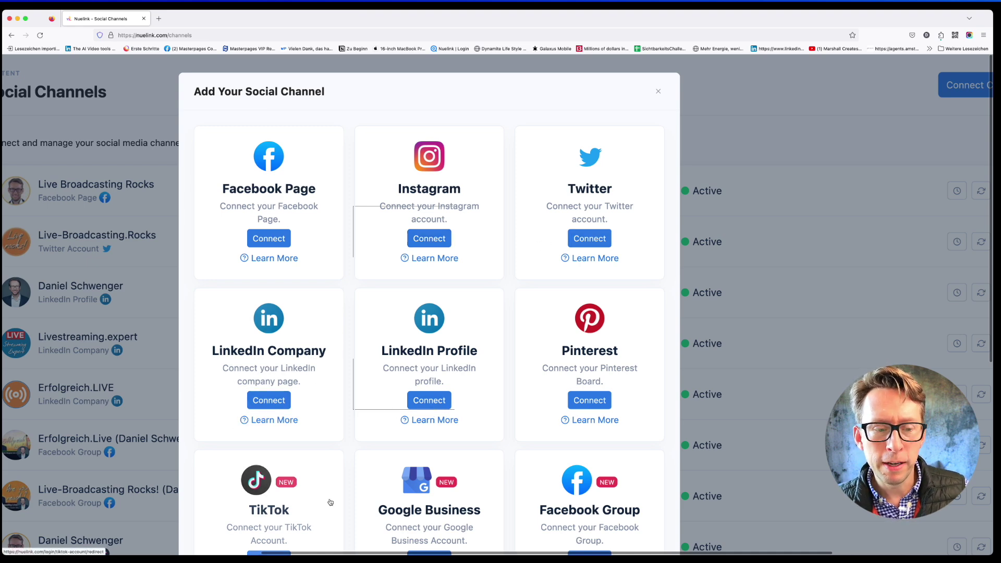
scroll(329, 502, "down", 3)
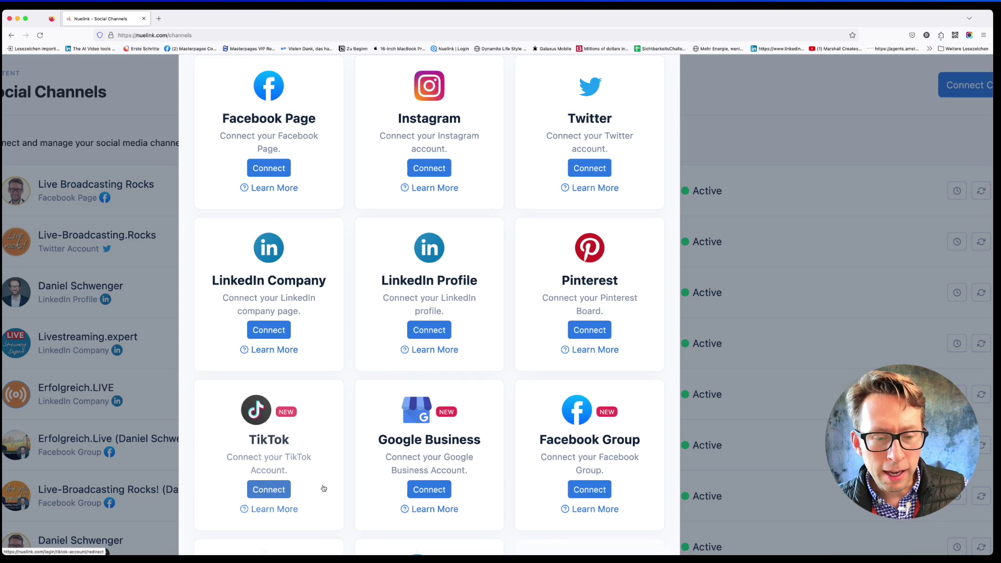
scroll(618, 447, "down", 1)
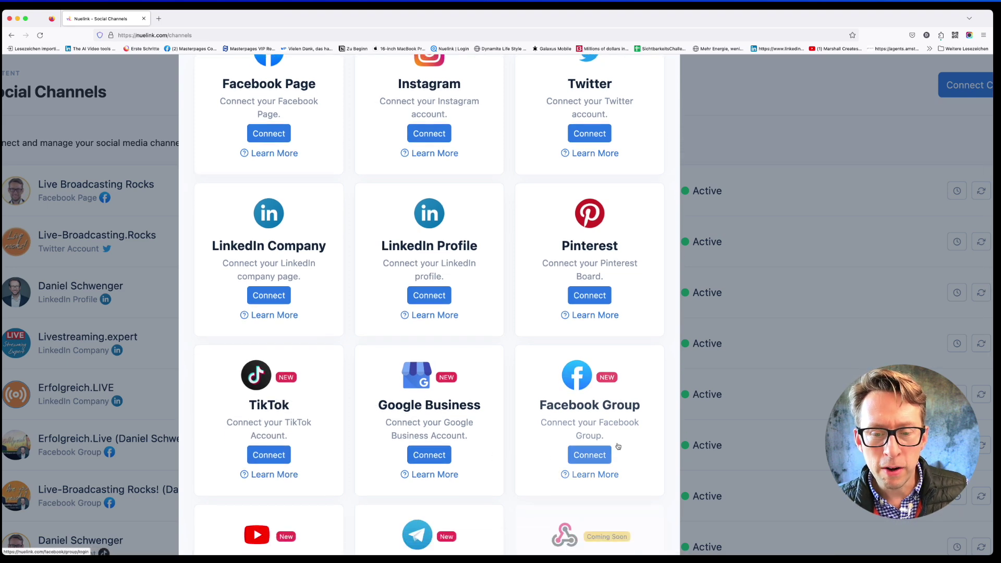
scroll(588, 453, "down", 4)
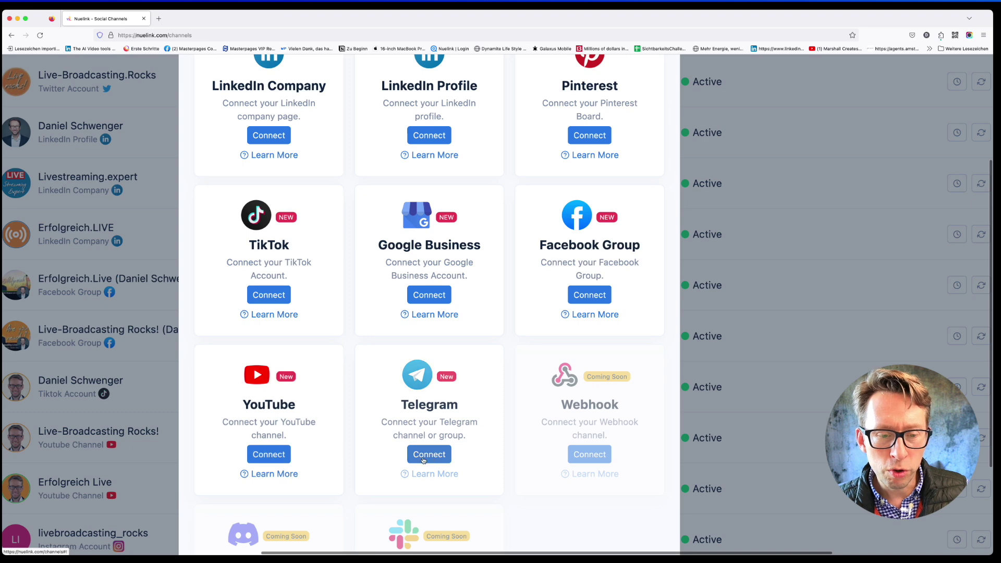
scroll(430, 463, "down", 3)
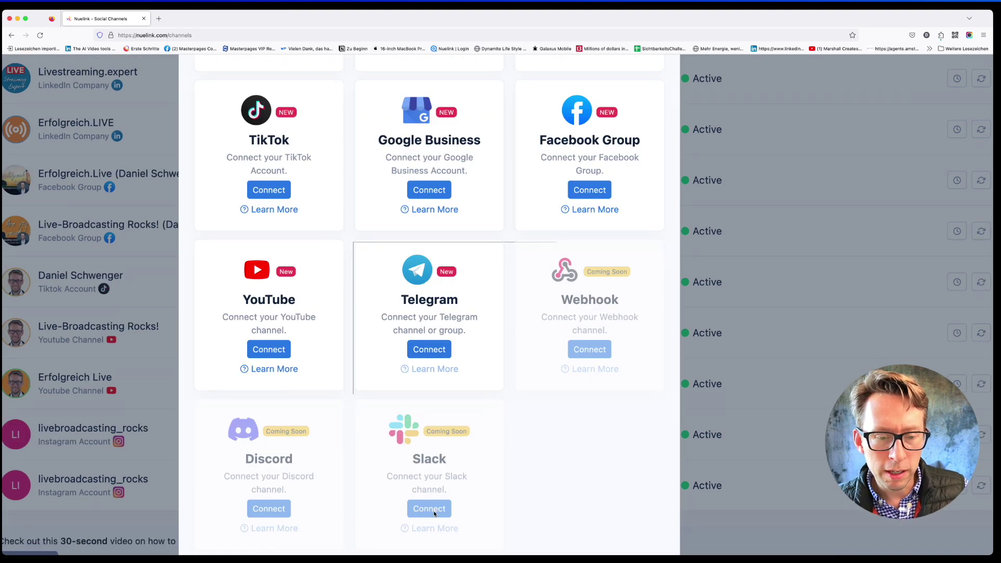
scroll(469, 468, "down", 1)
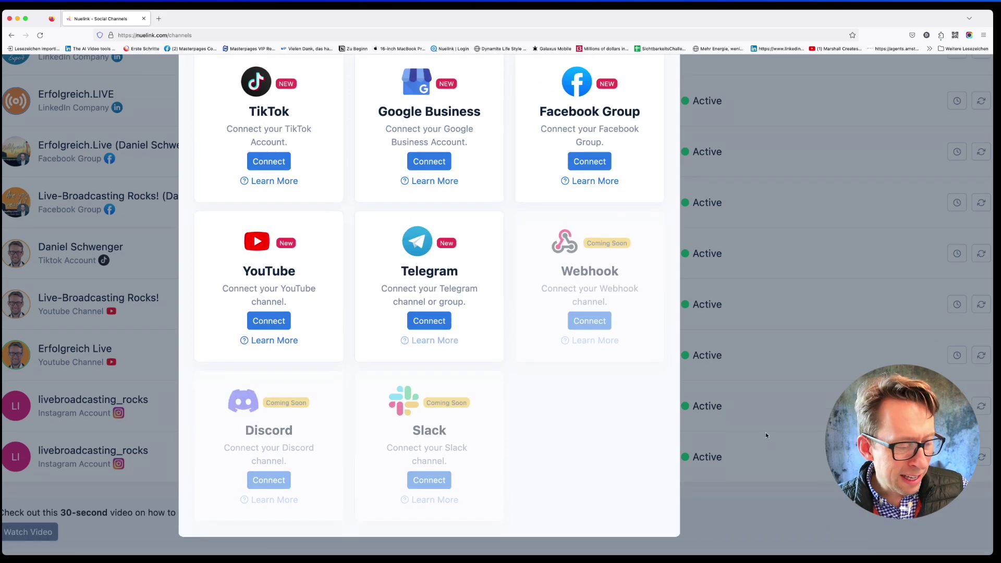